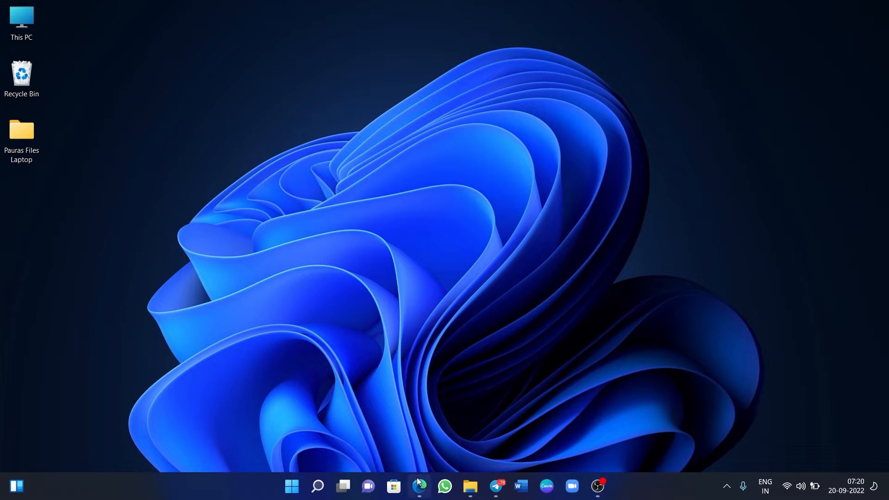
Restore the Edge window showing the SCOPE Application Kit home page from the taskbar.
{"action": "mouse_move", "coordinate": [417, 480]}
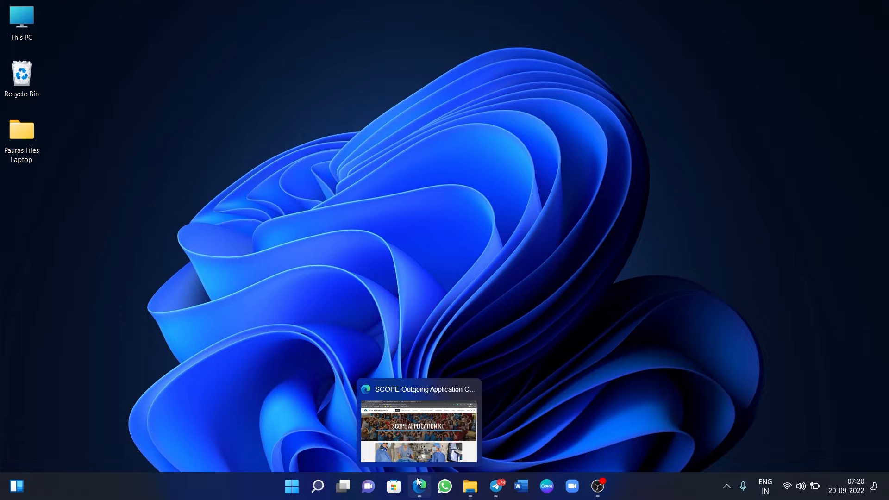
{"action": "left_click", "coordinate": [417, 479]}
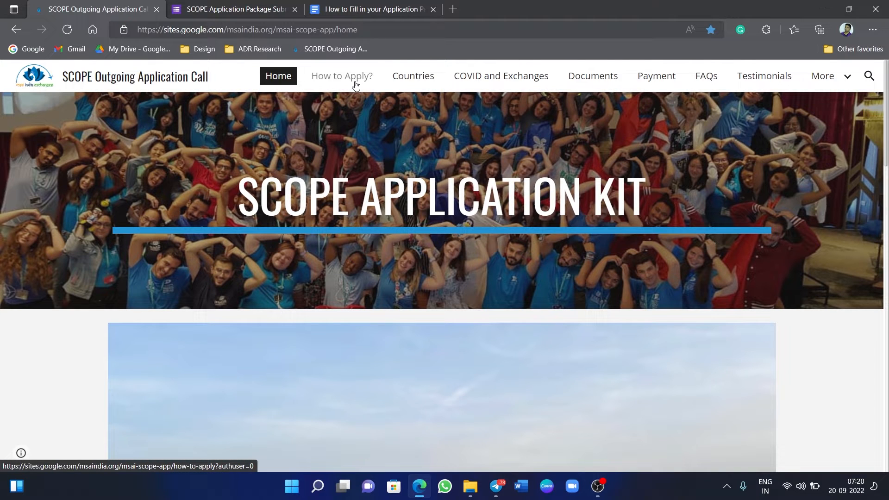
Open the SCOPE site's How to Apply? page and read through Steps 1 to 5.
{"action": "left_click", "coordinate": [355, 85]}
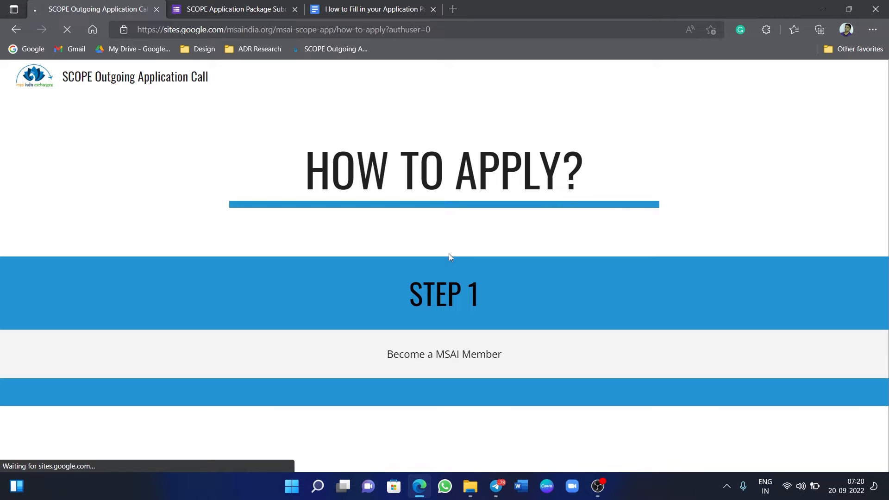
{"action": "scroll", "coordinate": [474, 251], "scroll_direction": "down", "scroll_amount": 5}
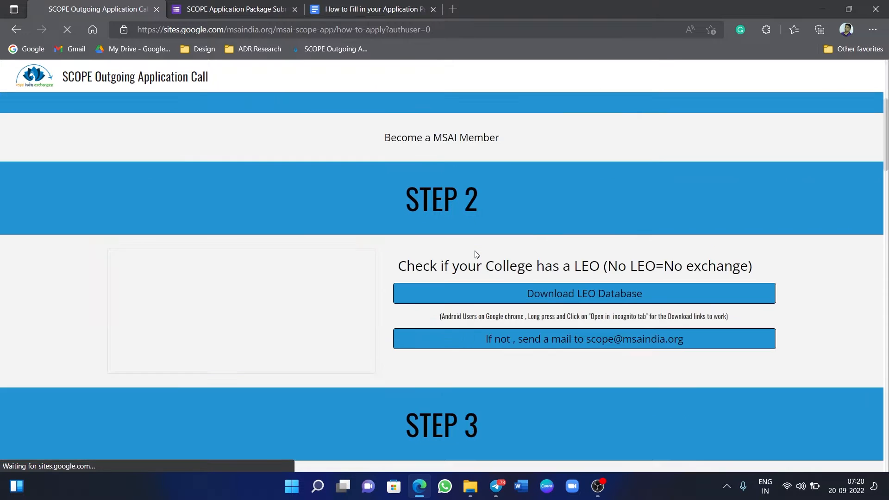
{"action": "scroll", "coordinate": [476, 255], "scroll_direction": "up", "scroll_amount": 1}
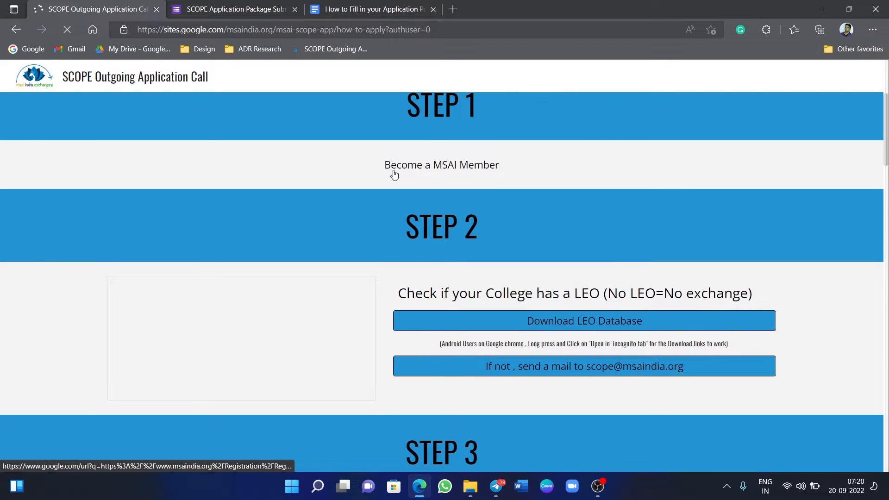
{"action": "scroll", "coordinate": [482, 175], "scroll_direction": "down", "scroll_amount": 3}
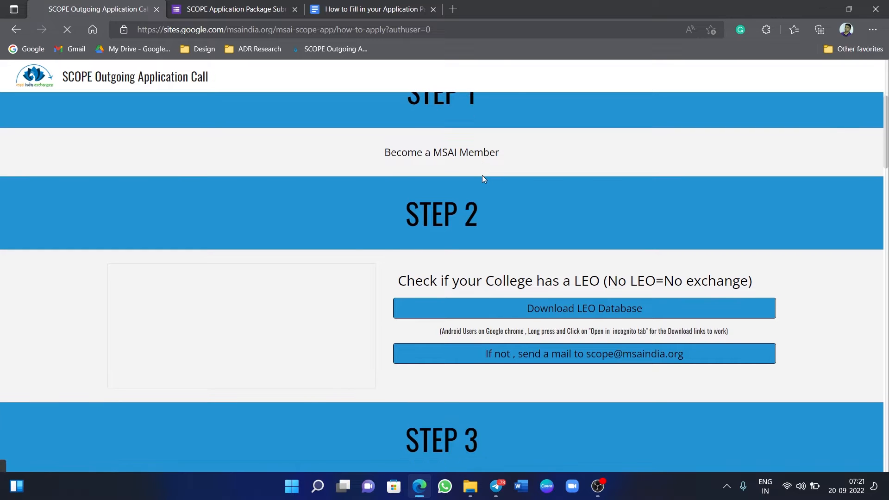
{"action": "scroll", "coordinate": [482, 176], "scroll_direction": "up", "scroll_amount": 1}
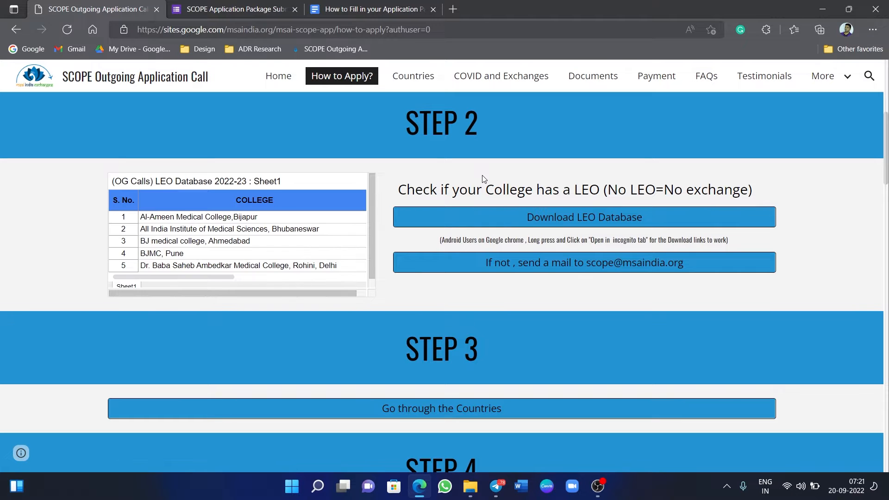
{"action": "scroll", "coordinate": [484, 179], "scroll_direction": "down", "scroll_amount": 2}
{"action": "scroll", "coordinate": [485, 179], "scroll_direction": "down", "scroll_amount": 2}
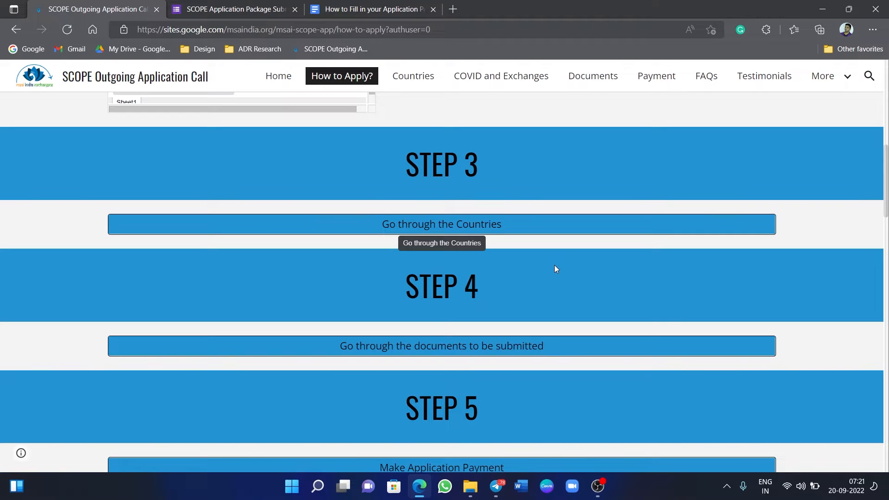
{"action": "scroll", "coordinate": [556, 269], "scroll_direction": "down", "scroll_amount": 2}
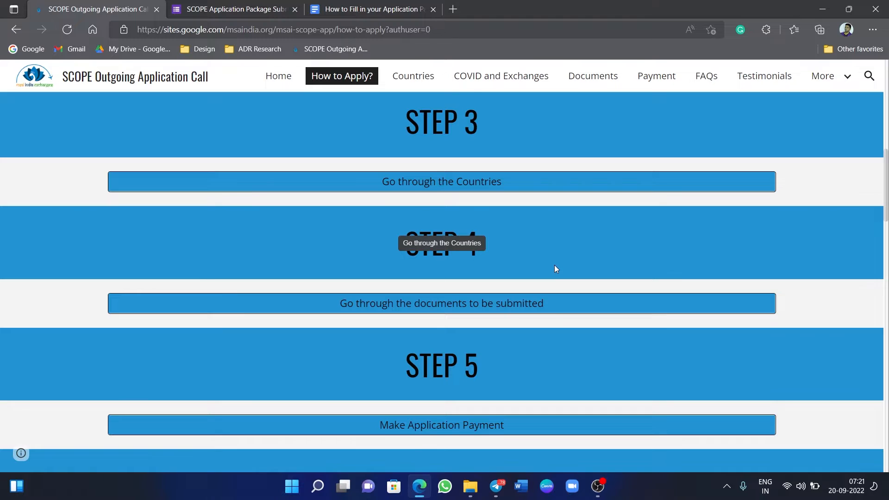
{"action": "scroll", "coordinate": [554, 267], "scroll_direction": "down", "scroll_amount": 3}
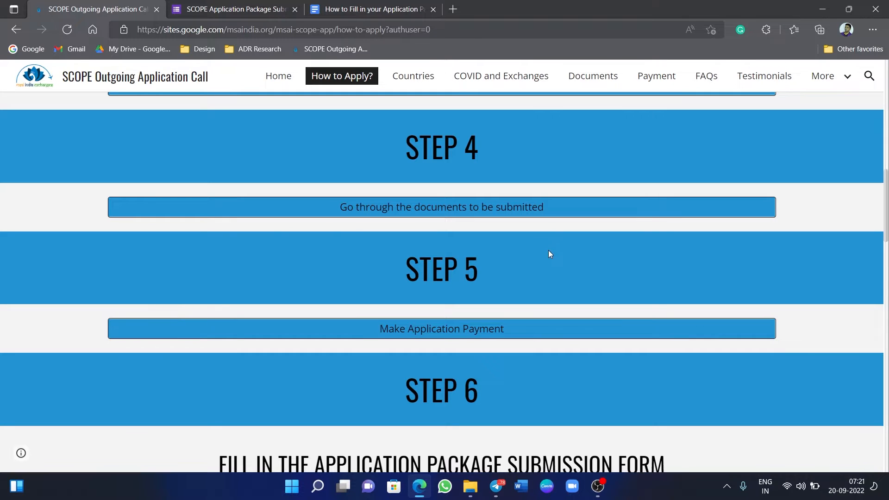
{"action": "scroll", "coordinate": [550, 253], "scroll_direction": "down", "scroll_amount": 3}
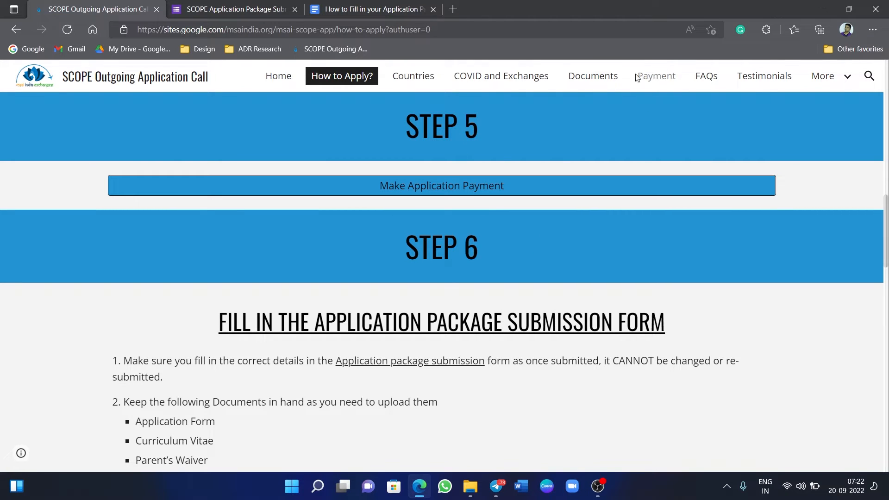
Review the Step 6 submission-form document checklist, then minimize the browser to the desktop.
{"action": "scroll", "coordinate": [509, 266], "scroll_direction": "down", "scroll_amount": 1}
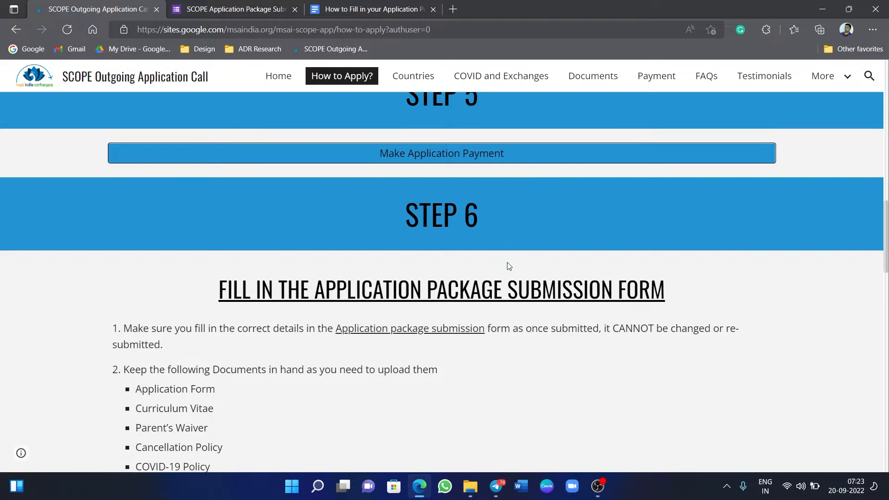
{"action": "scroll", "coordinate": [509, 266], "scroll_direction": "down", "scroll_amount": 2}
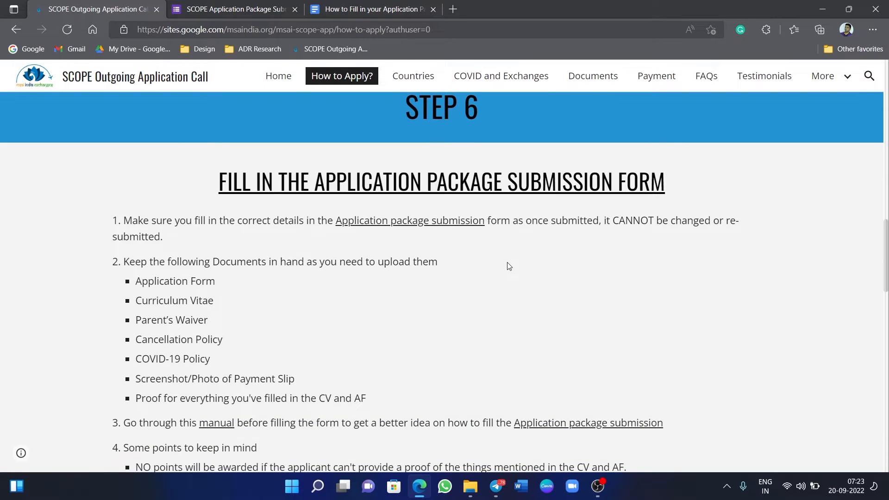
{"action": "scroll", "coordinate": [509, 266], "scroll_direction": "down", "scroll_amount": 1}
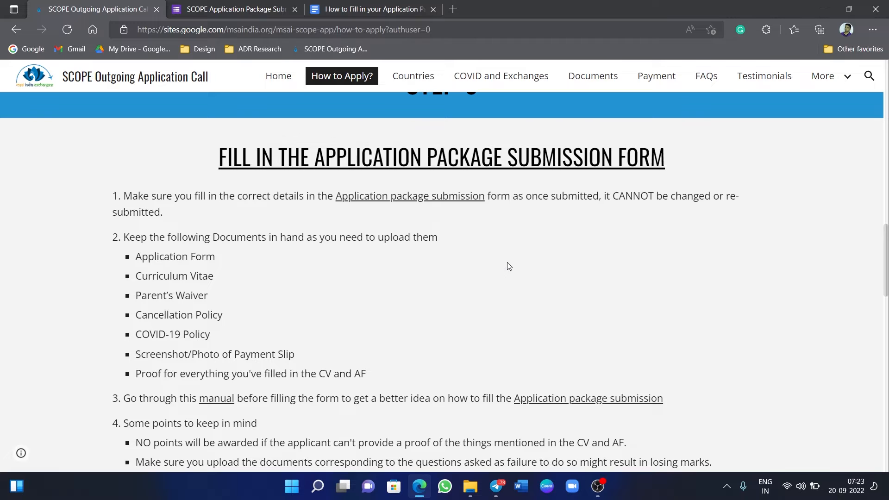
{"action": "scroll", "coordinate": [509, 266], "scroll_direction": "up", "scroll_amount": 2}
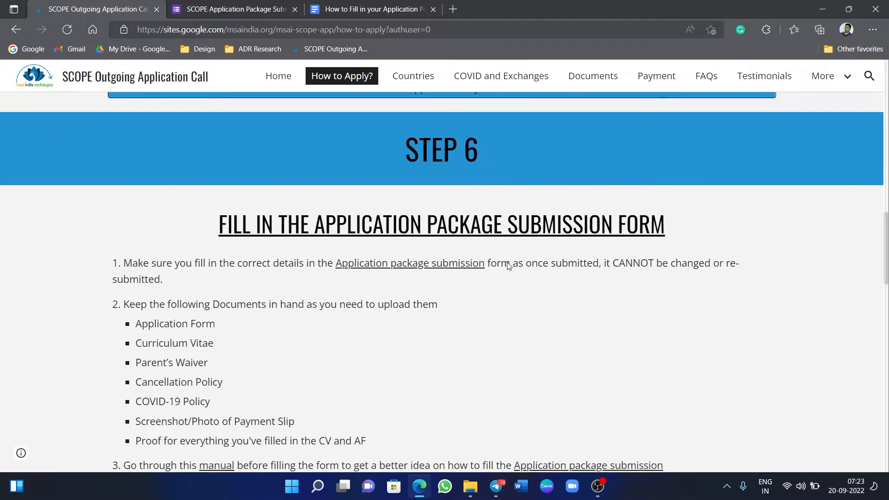
{"action": "scroll", "coordinate": [509, 266], "scroll_direction": "down", "scroll_amount": 1}
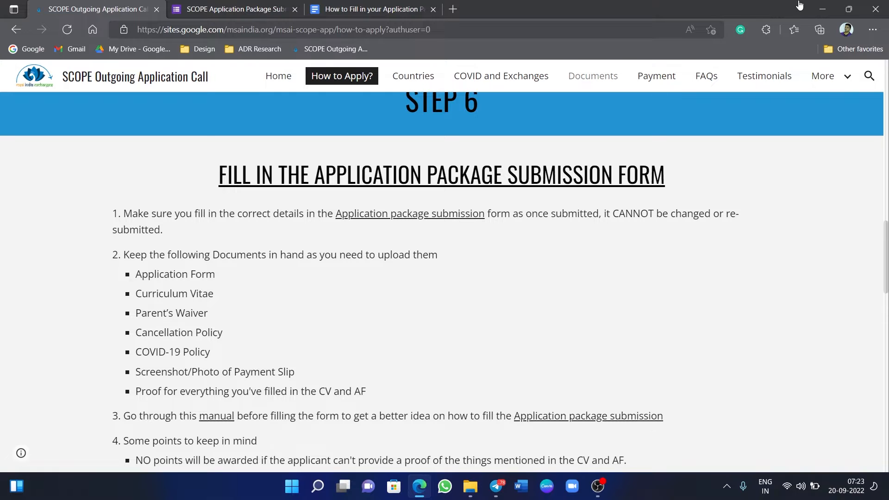
{"action": "left_click", "coordinate": [825, 11]}
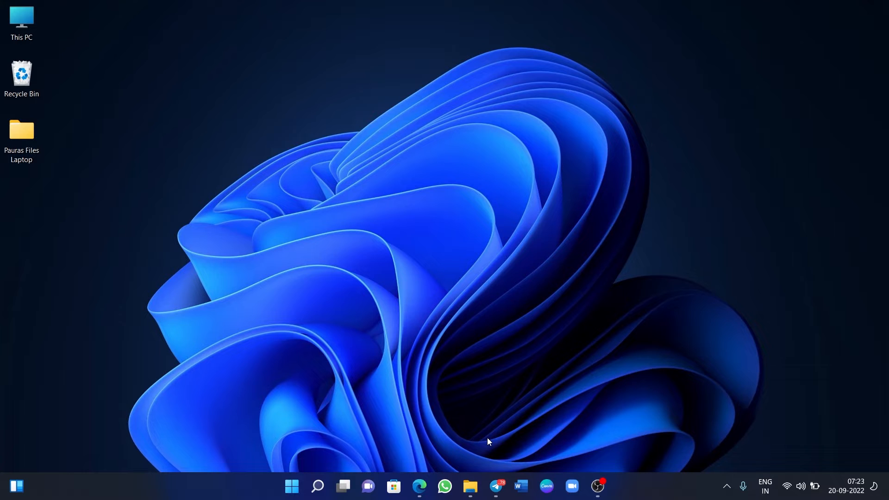
Open the Final Documents folder in File Explorer from the taskbar.
{"action": "left_click", "coordinate": [470, 486]}
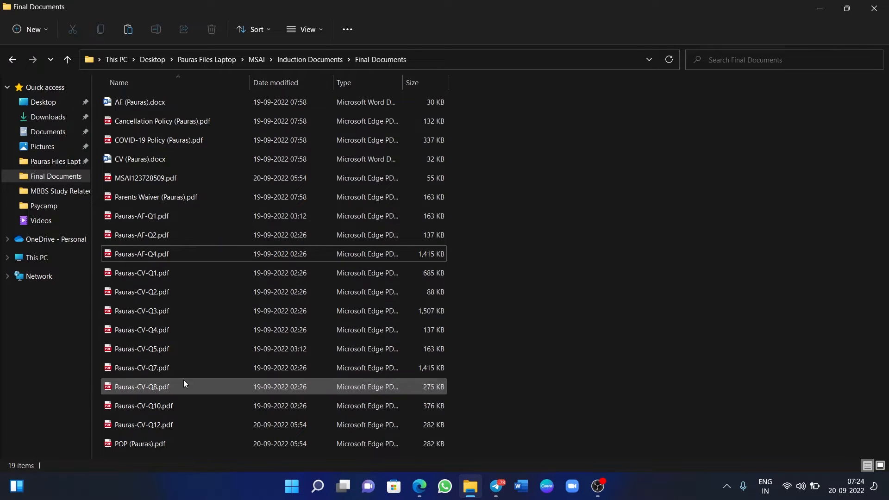
Check the proof files, including the AF Q1 and CV Q10 PDFs, then return to Edge.
{"action": "left_click", "coordinate": [163, 217]}
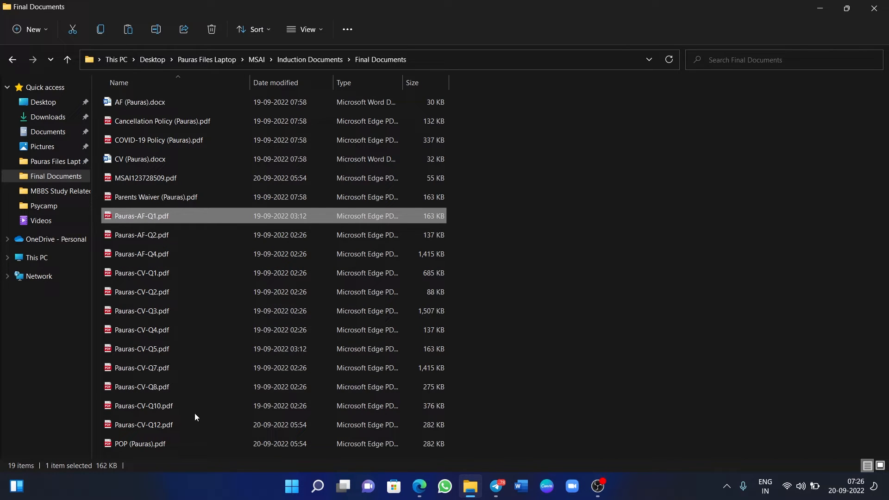
{"action": "left_click", "coordinate": [284, 406]}
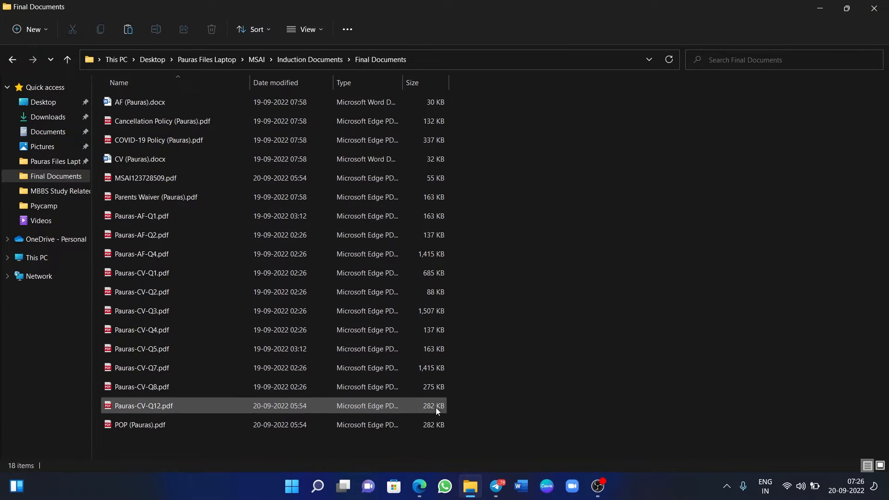
{"action": "left_click", "coordinate": [433, 446]}
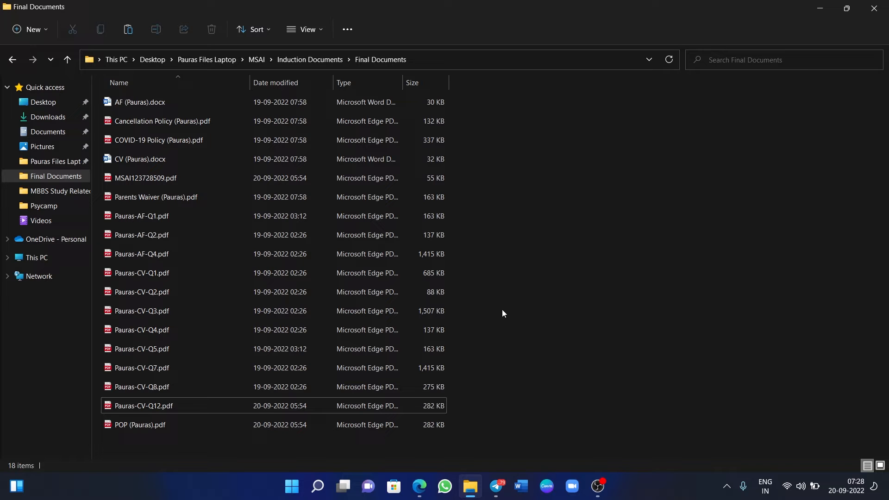
{"action": "left_click", "coordinate": [418, 483]}
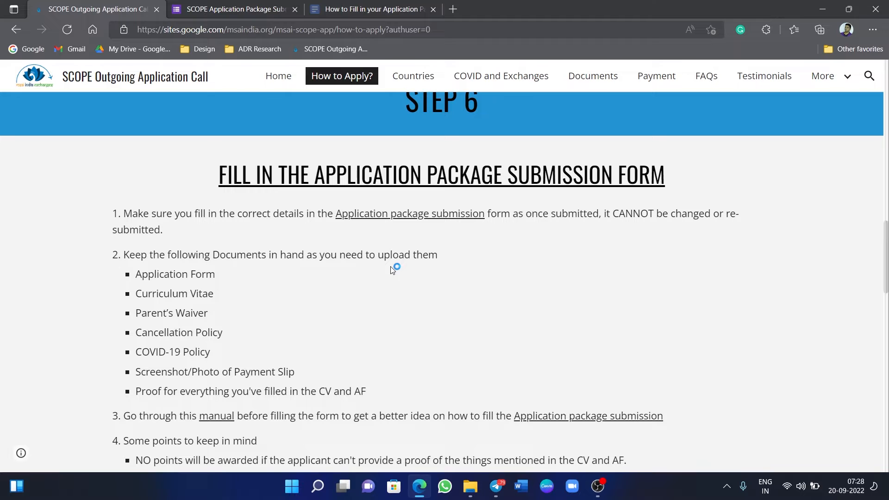
Scroll past the Step 6 instructions and go to the SCOPE site's Documents page.
{"action": "scroll", "coordinate": [392, 270], "scroll_direction": "down", "scroll_amount": 1}
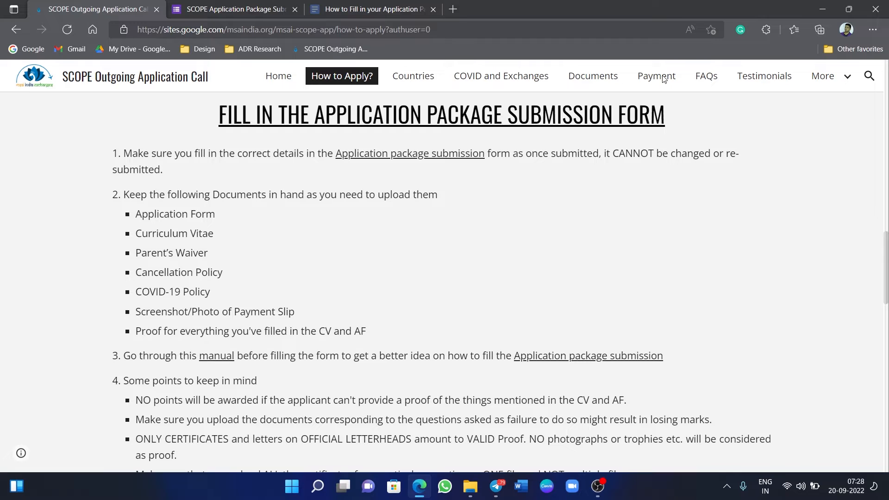
{"action": "left_click", "coordinate": [600, 83]}
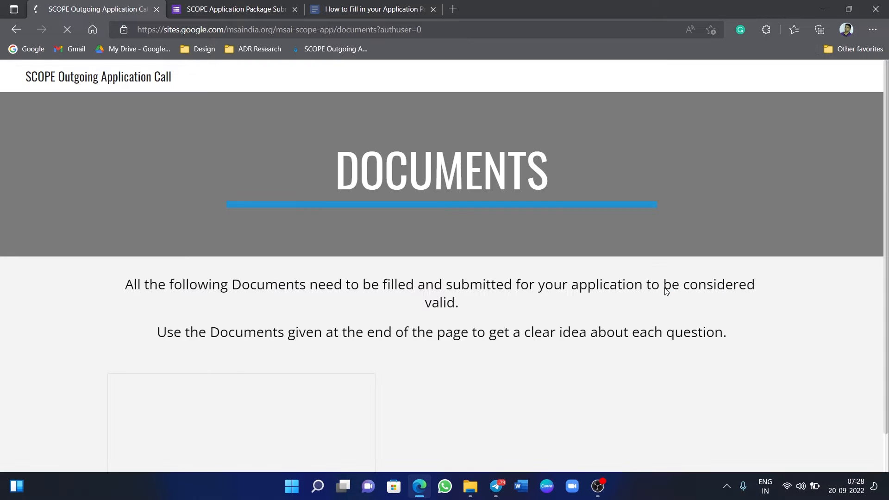
Skim the SCOPE manuals and the More pages list, then return to How to Apply?
{"action": "scroll", "coordinate": [666, 289], "scroll_direction": "down", "scroll_amount": 20}
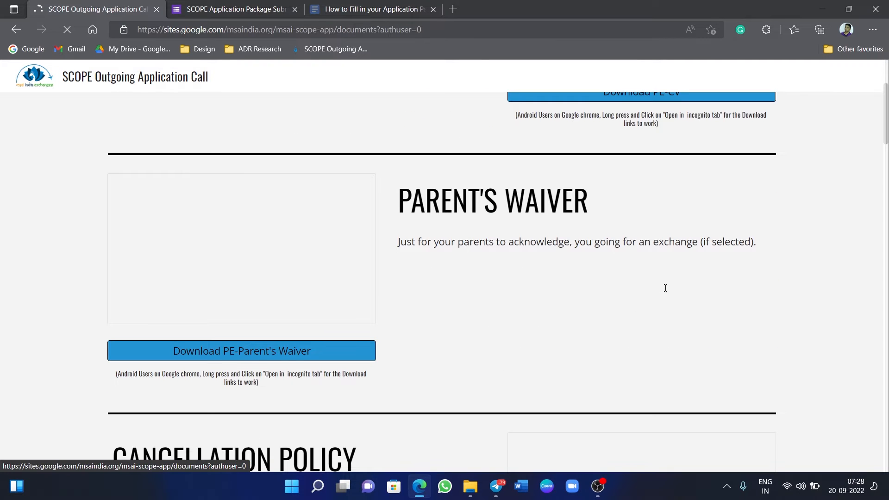
{"action": "scroll", "coordinate": [665, 289], "scroll_direction": "down", "scroll_amount": 15}
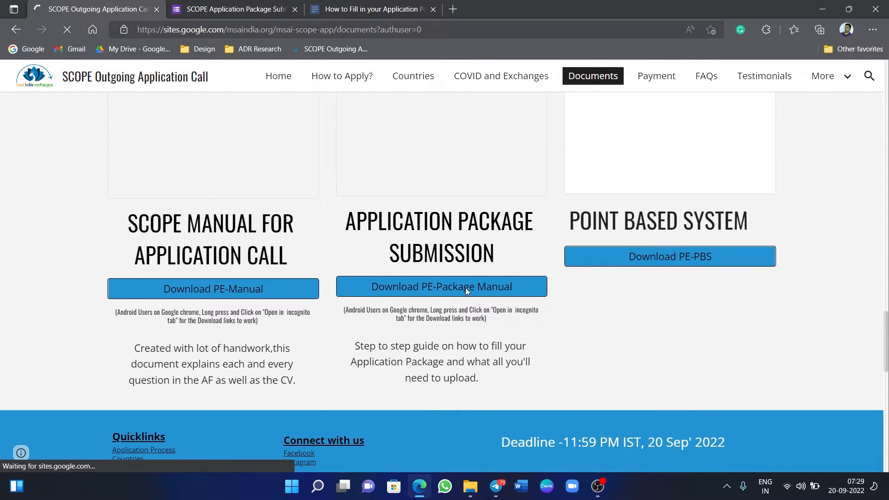
{"action": "scroll", "coordinate": [466, 289], "scroll_direction": "down", "scroll_amount": 1}
{"action": "scroll", "coordinate": [546, 323], "scroll_direction": "up", "scroll_amount": 1}
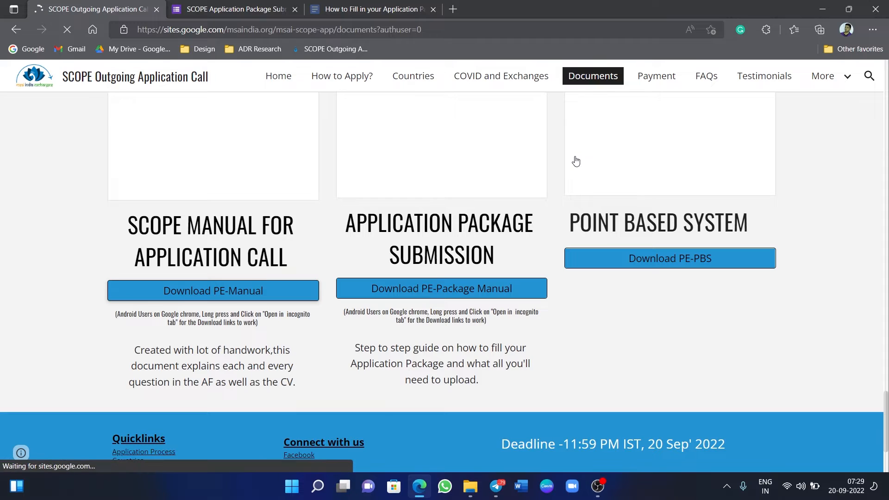
{"action": "left_click", "coordinate": [844, 80]}
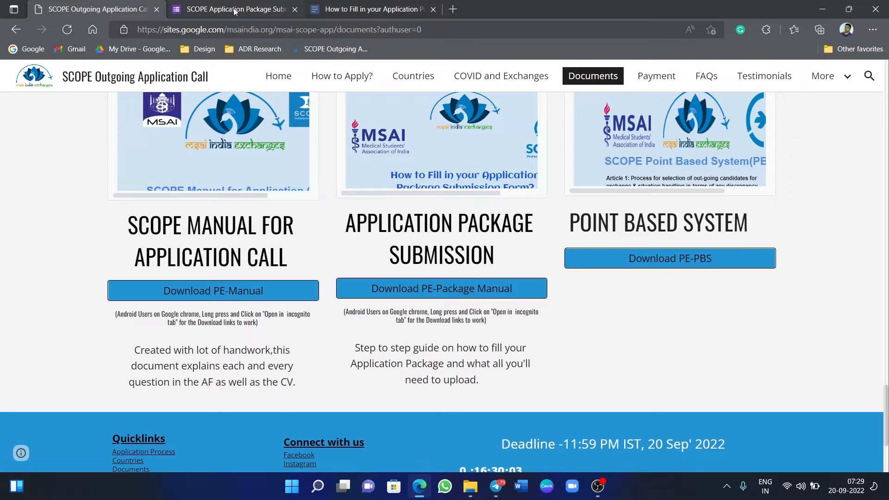
{"action": "left_click", "coordinate": [347, 81]}
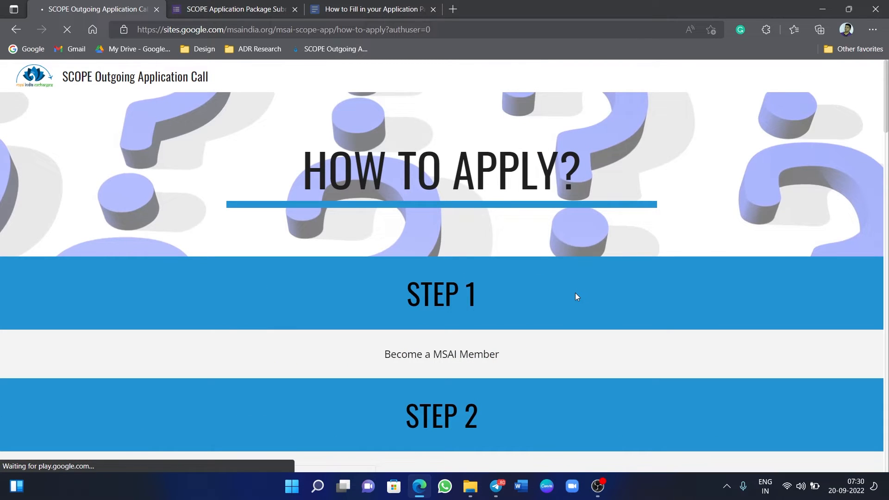
Scroll down to Steps 6–7 and follow the 'Application package submission' form link.
{"action": "scroll", "coordinate": [576, 297], "scroll_direction": "down", "scroll_amount": 10}
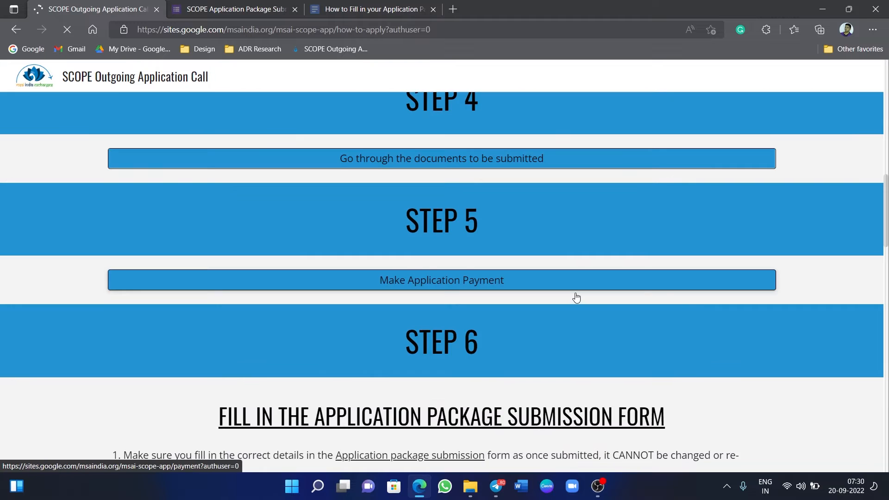
{"action": "scroll", "coordinate": [576, 297], "scroll_direction": "down", "scroll_amount": 4}
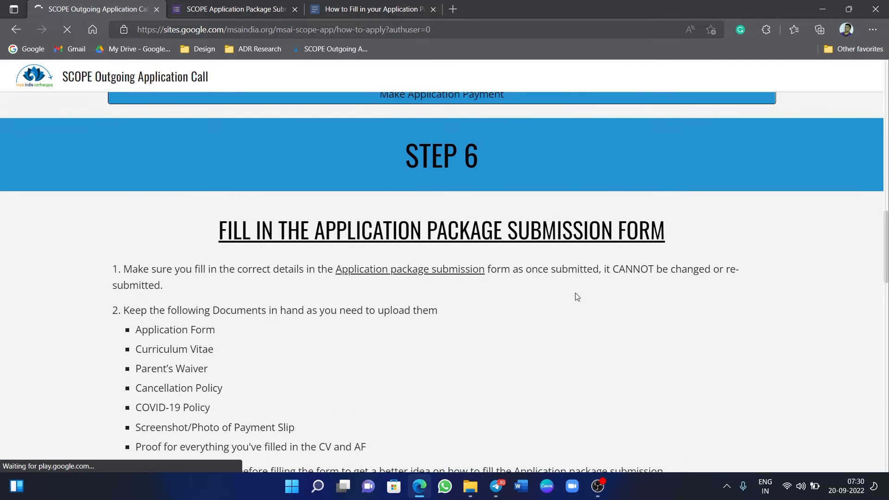
{"action": "scroll", "coordinate": [577, 296], "scroll_direction": "down", "scroll_amount": 8}
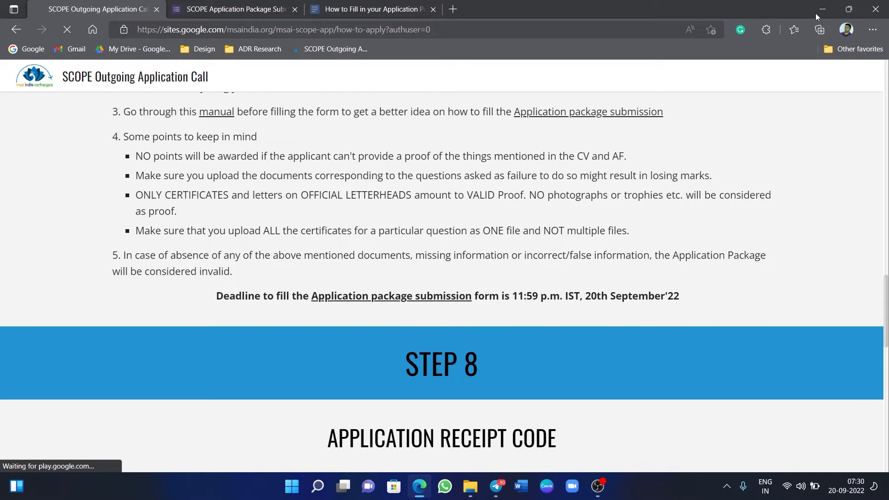
{"action": "left_click", "coordinate": [377, 296]}
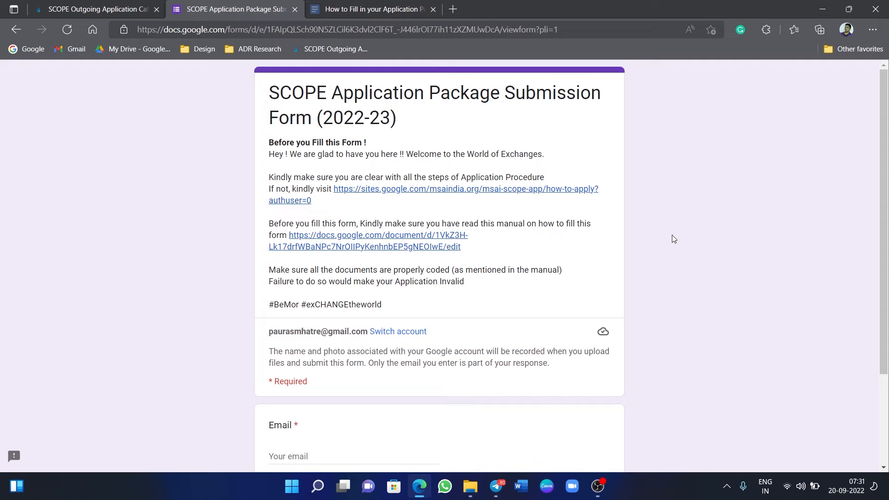
Fill the Email field with the applicant's saved e-mail address.
{"action": "scroll", "coordinate": [672, 235], "scroll_direction": "down", "scroll_amount": 2}
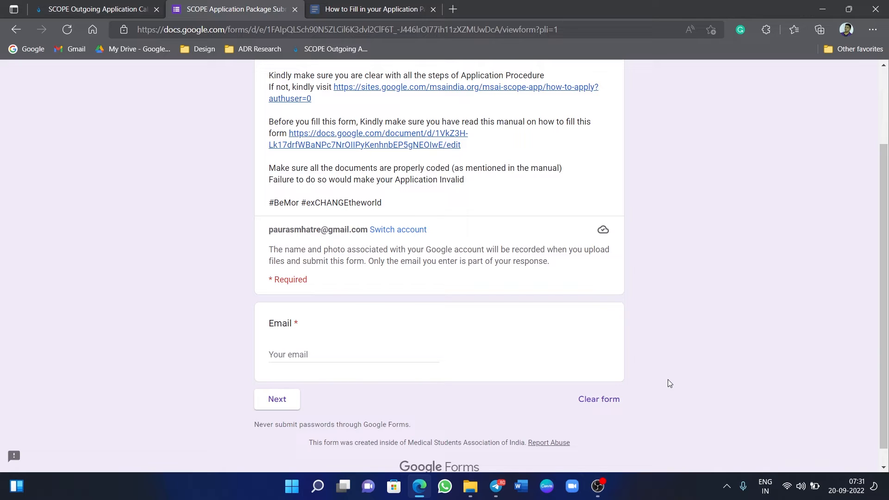
{"action": "left_click", "coordinate": [307, 349]}
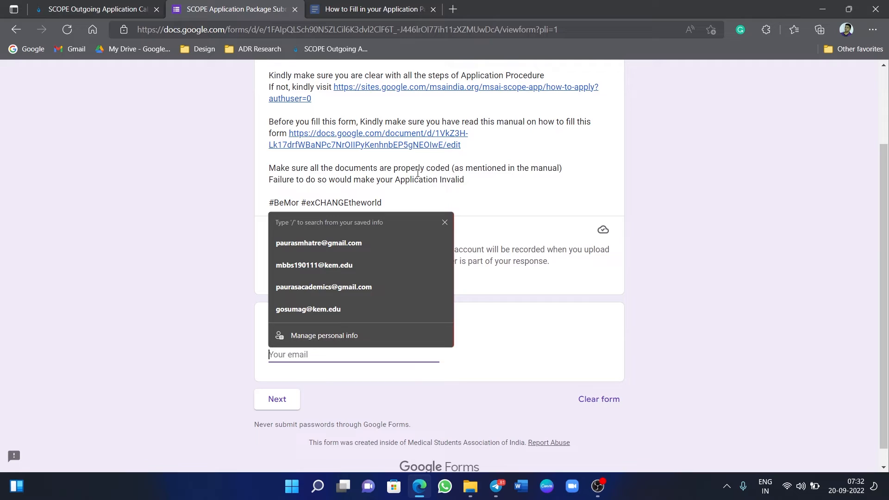
{"action": "left_click", "coordinate": [344, 237]}
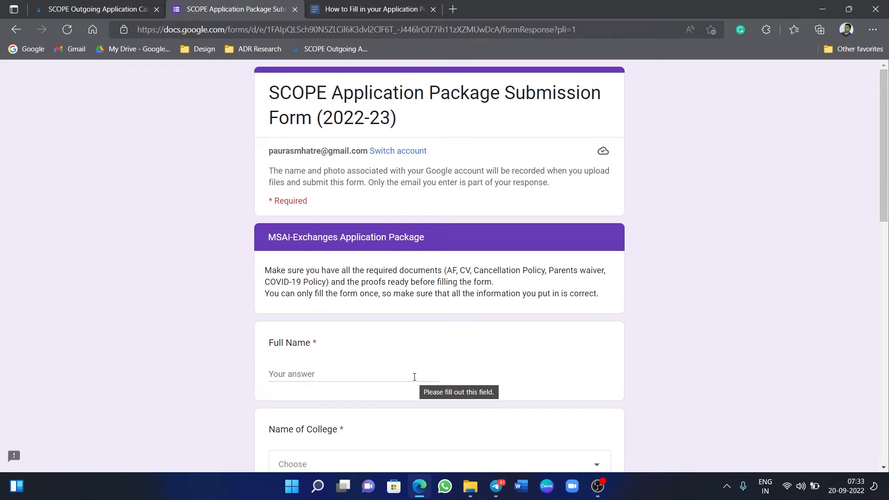
Fill in the applicant's full name from the autofill suggestion.
{"action": "left_click", "coordinate": [304, 368]}
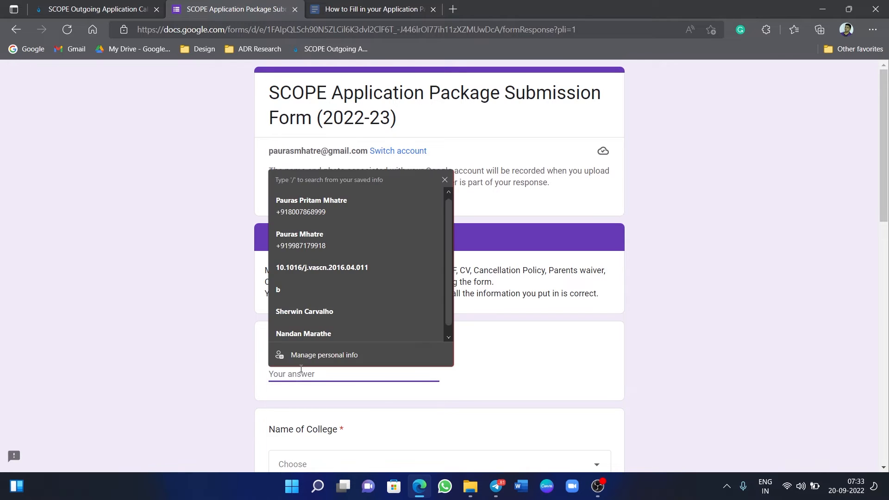
{"action": "left_click", "coordinate": [401, 209]}
{"action": "scroll", "coordinate": [456, 390], "scroll_direction": "down", "scroll_amount": 2}
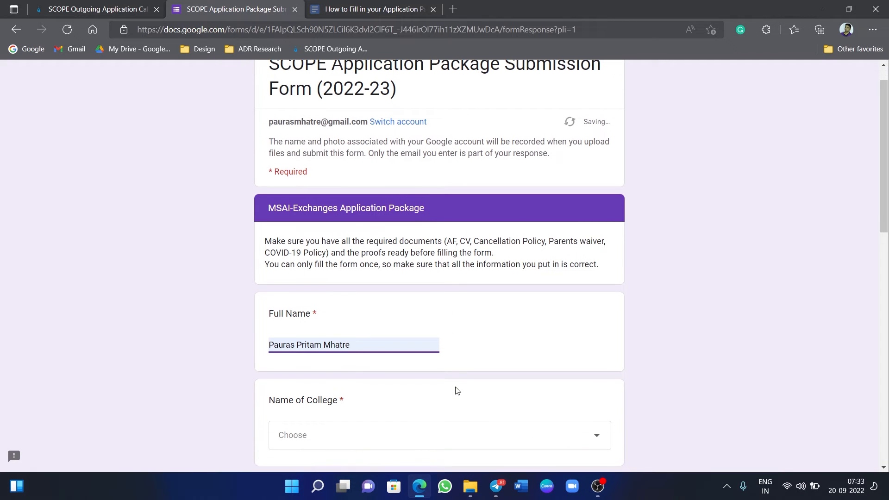
{"action": "scroll", "coordinate": [456, 387], "scroll_direction": "down", "scroll_amount": 1}
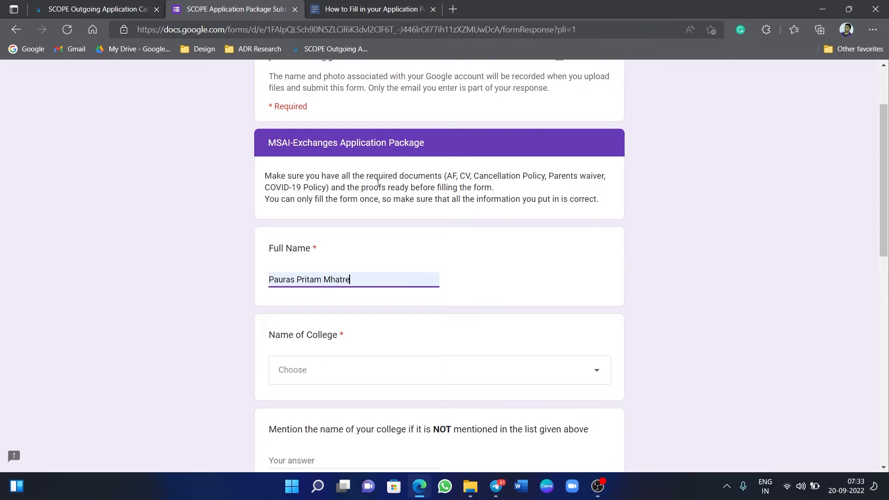
{"action": "scroll", "coordinate": [466, 334], "scroll_direction": "down", "scroll_amount": 1}
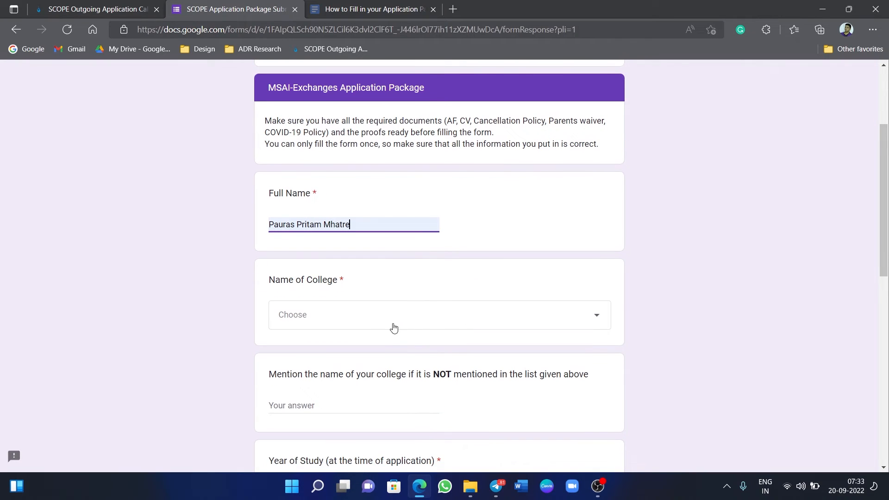
Set Name of College to Seth GS Medical College, Mumbai.
{"action": "left_click", "coordinate": [383, 327]}
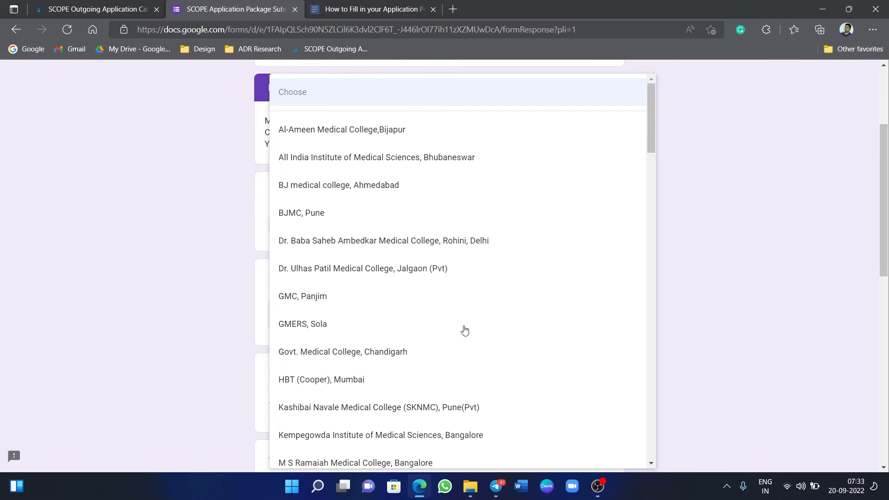
{"action": "scroll", "coordinate": [465, 331], "scroll_direction": "down", "scroll_amount": 2}
{"action": "scroll", "coordinate": [465, 331], "scroll_direction": "down", "scroll_amount": 9}
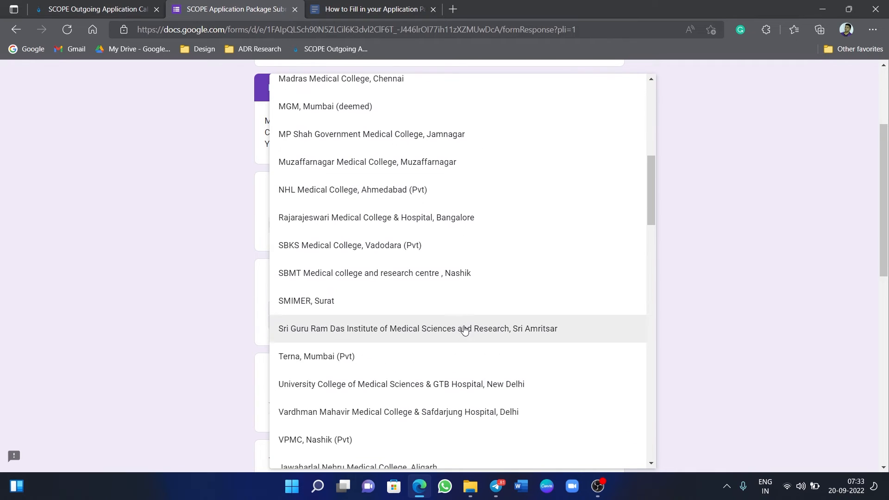
{"action": "scroll", "coordinate": [465, 330], "scroll_direction": "down", "scroll_amount": 1}
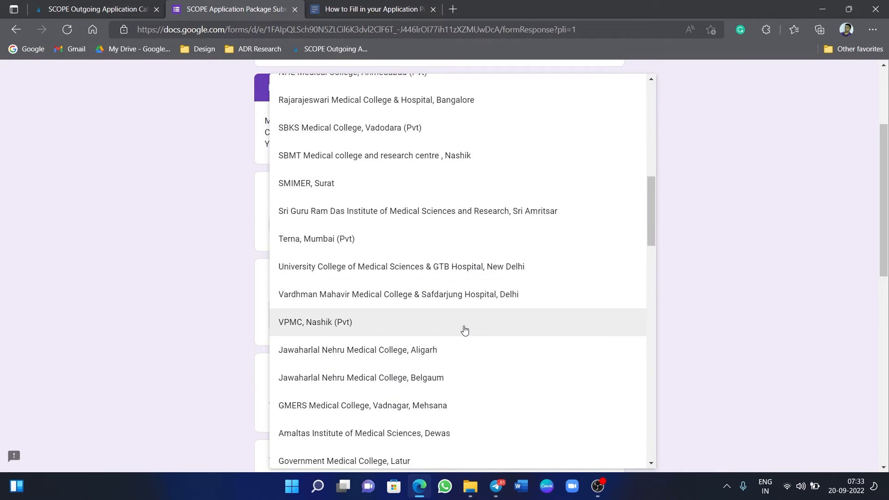
{"action": "scroll", "coordinate": [465, 330], "scroll_direction": "up", "scroll_amount": 1}
{"action": "scroll", "coordinate": [465, 331], "scroll_direction": "down", "scroll_amount": 4}
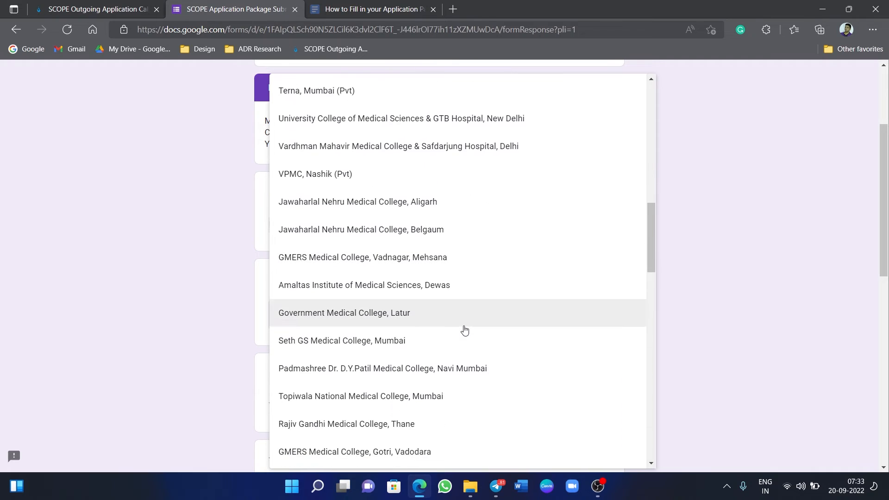
{"action": "left_click", "coordinate": [469, 341]}
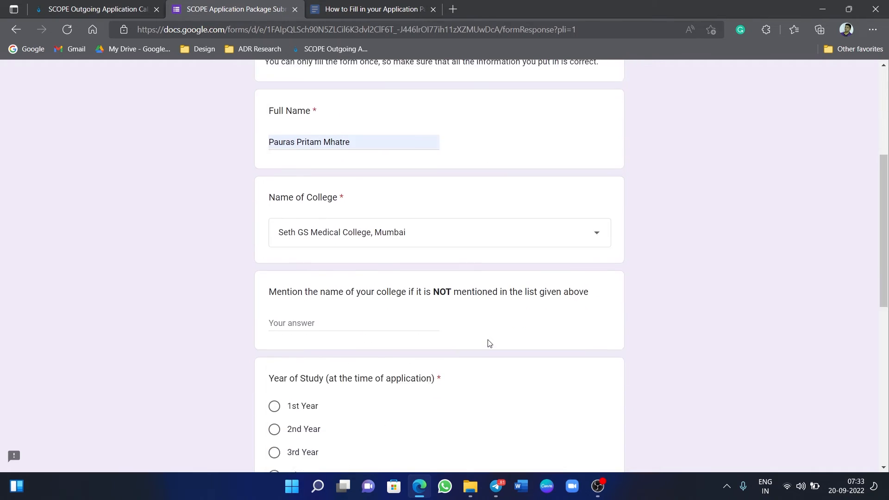
{"action": "scroll", "coordinate": [489, 343], "scroll_direction": "down", "scroll_amount": 1}
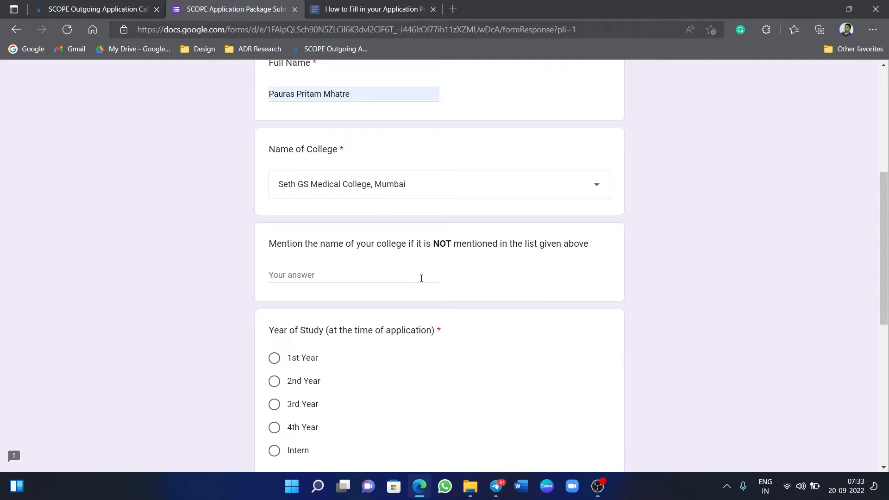
{"action": "scroll", "coordinate": [422, 278], "scroll_direction": "down", "scroll_amount": 2}
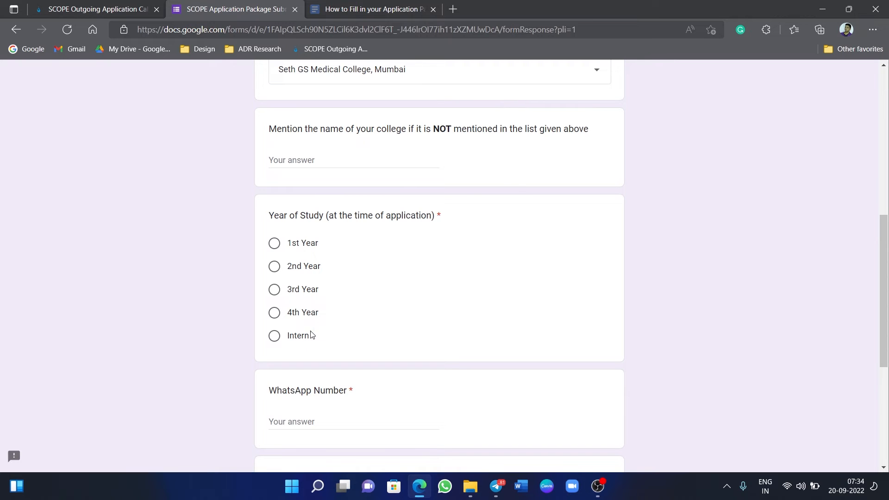
Mark the Year of Study as 3rd Year.
{"action": "scroll", "coordinate": [401, 334], "scroll_direction": "down", "scroll_amount": 5}
{"action": "scroll", "coordinate": [401, 333], "scroll_direction": "up", "scroll_amount": 3}
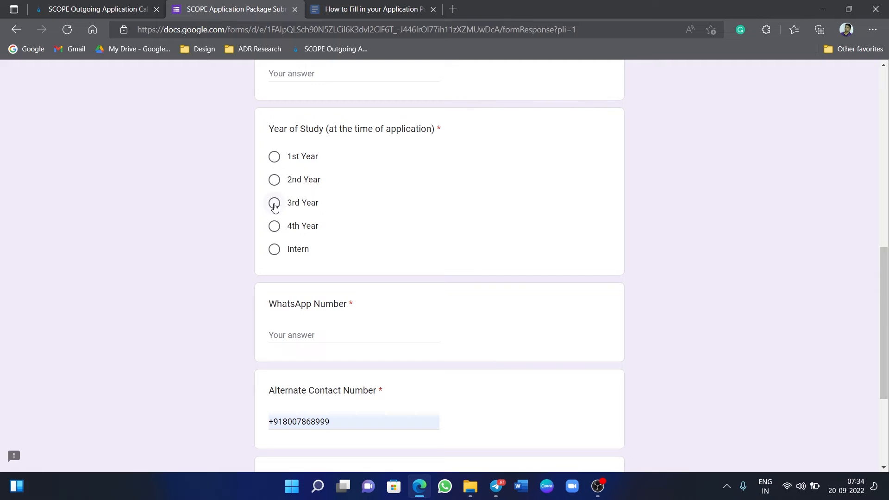
{"action": "left_click", "coordinate": [274, 206]}
Enter the WhatsApp number with its +91 prefix, clearing the autofilled alternate contact entry.
{"action": "left_click", "coordinate": [299, 334]}
{"action": "left_click", "coordinate": [336, 425]}
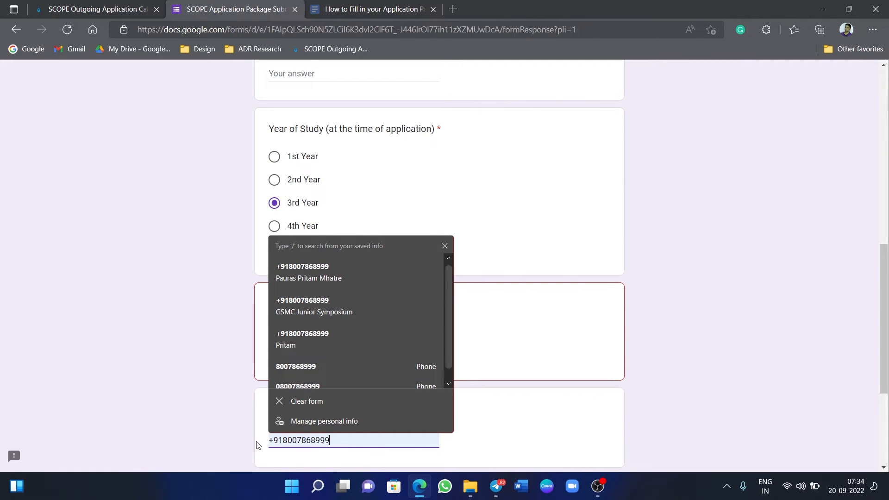
{"action": "left_click", "coordinate": [285, 403]}
{"action": "left_click", "coordinate": [293, 336]}
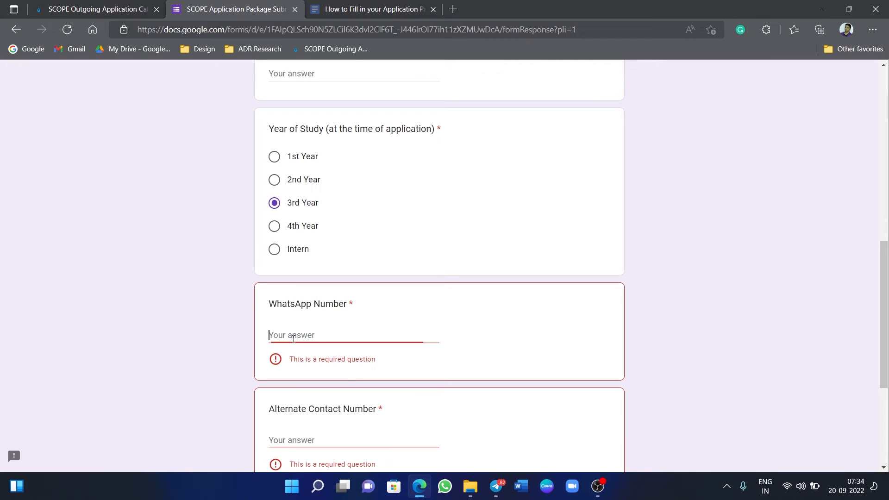
{"action": "type", "text": "+"}
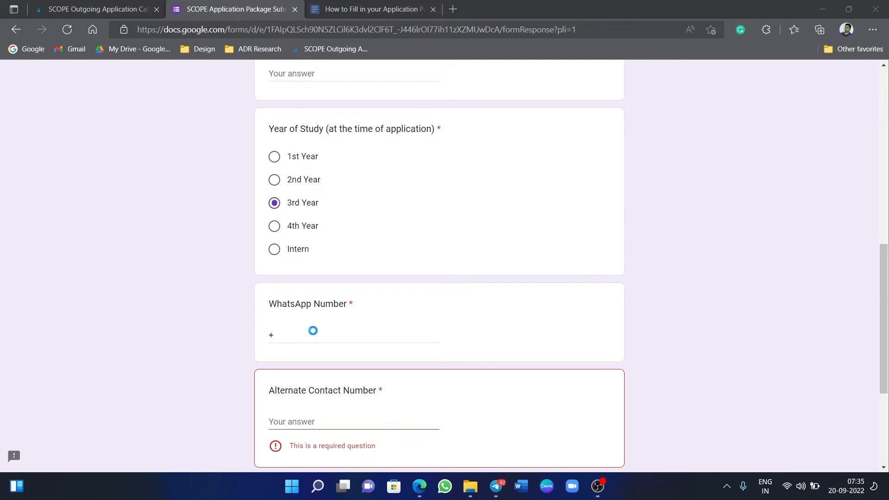
{"action": "left_click", "coordinate": [314, 331]}
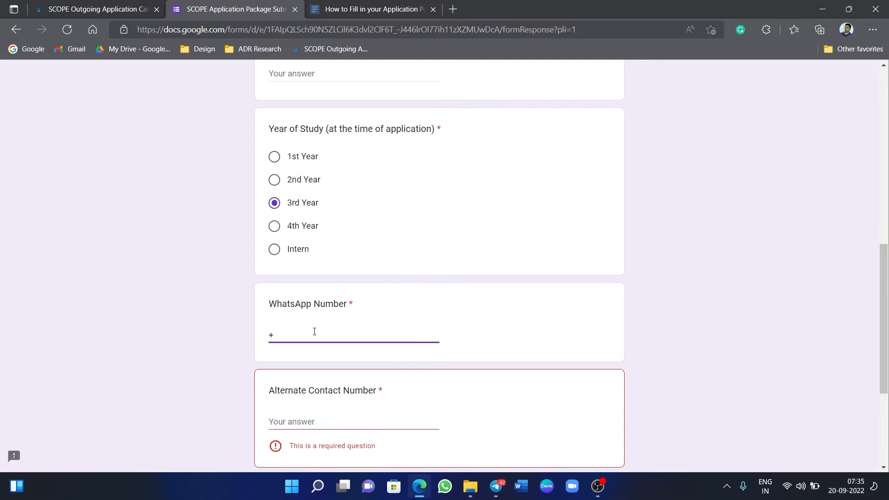
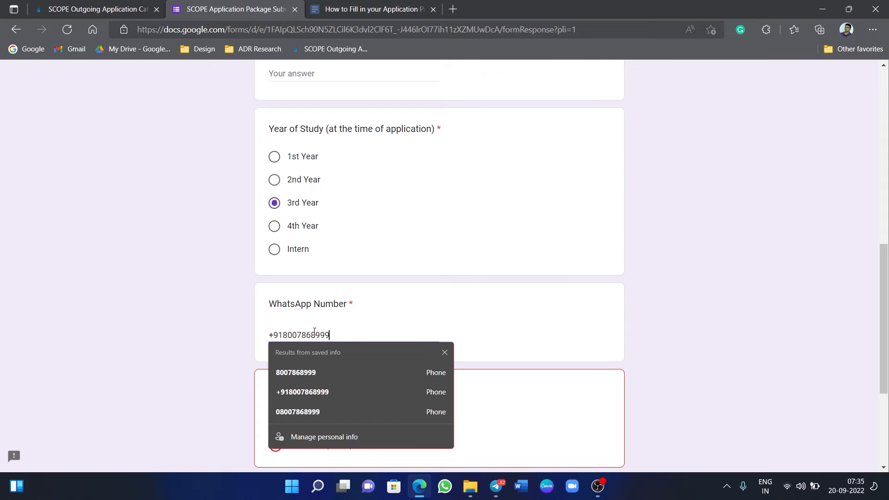
{"action": "left_click", "coordinate": [726, 310]}
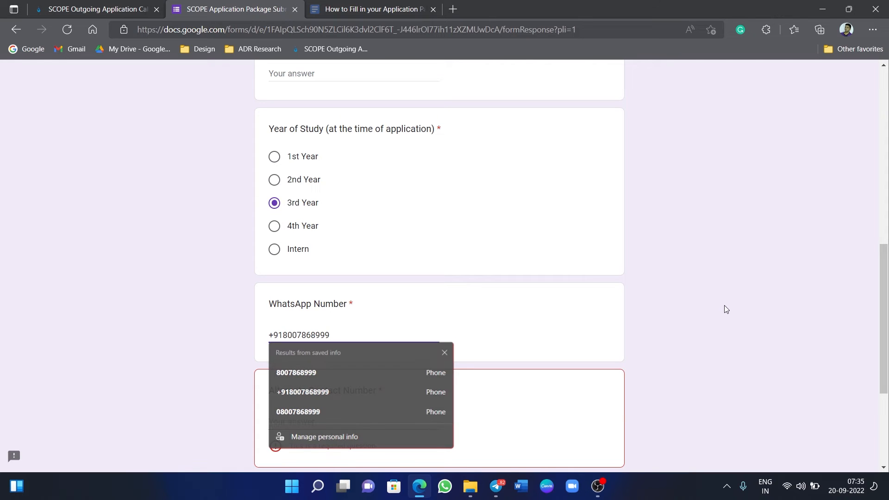
Enter the alternate contact number with its +91 prefix.
{"action": "scroll", "coordinate": [726, 309], "scroll_direction": "down", "scroll_amount": 1}
{"action": "left_click", "coordinate": [343, 378]}
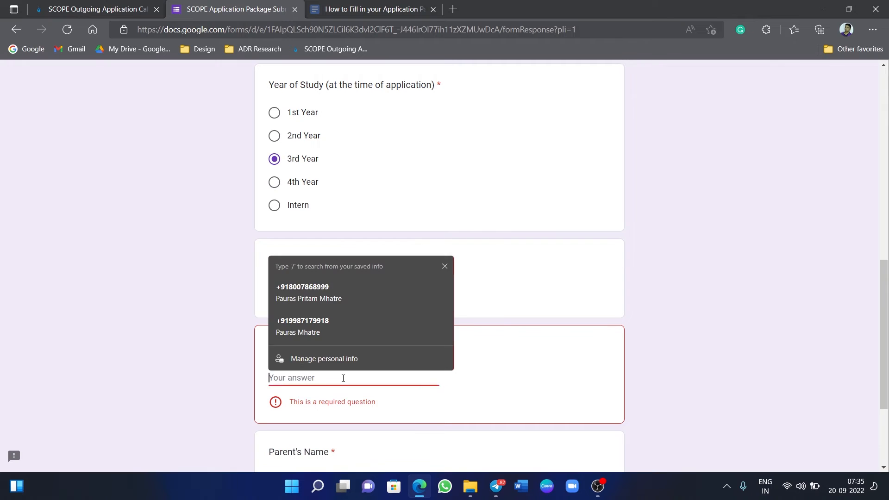
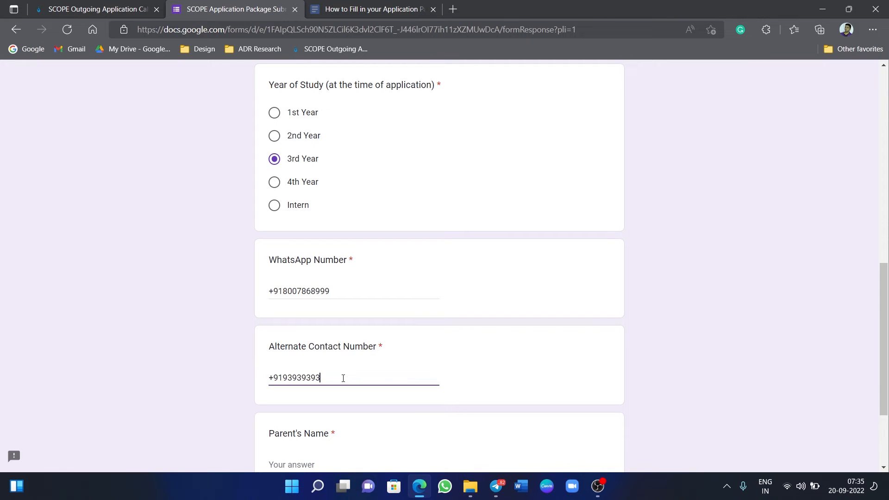
Type the parent's full name into the Parent's Name question.
{"action": "scroll", "coordinate": [344, 378], "scroll_direction": "down", "scroll_amount": 3}
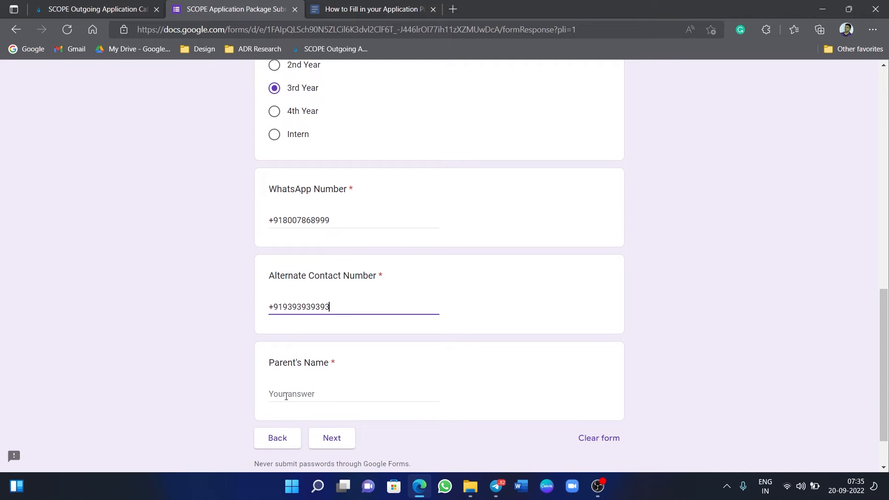
{"action": "left_click", "coordinate": [285, 397]}
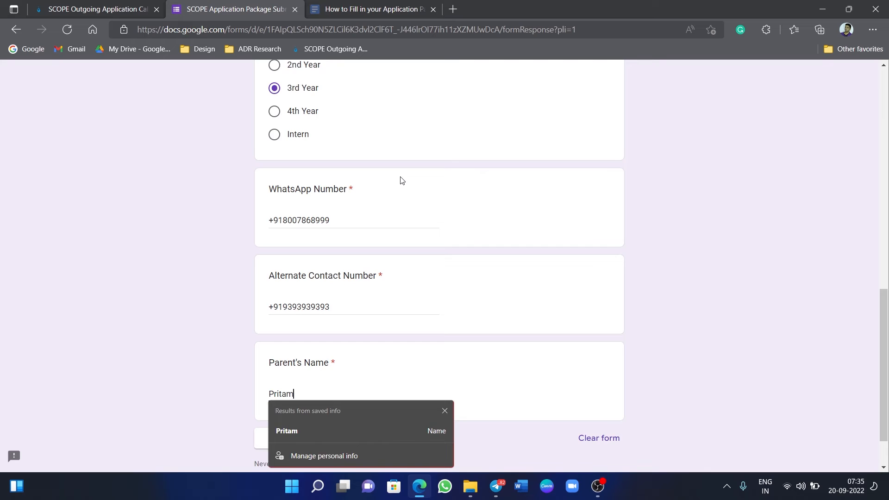
{"action": "scroll", "coordinate": [400, 181], "scroll_direction": "up", "scroll_amount": 7}
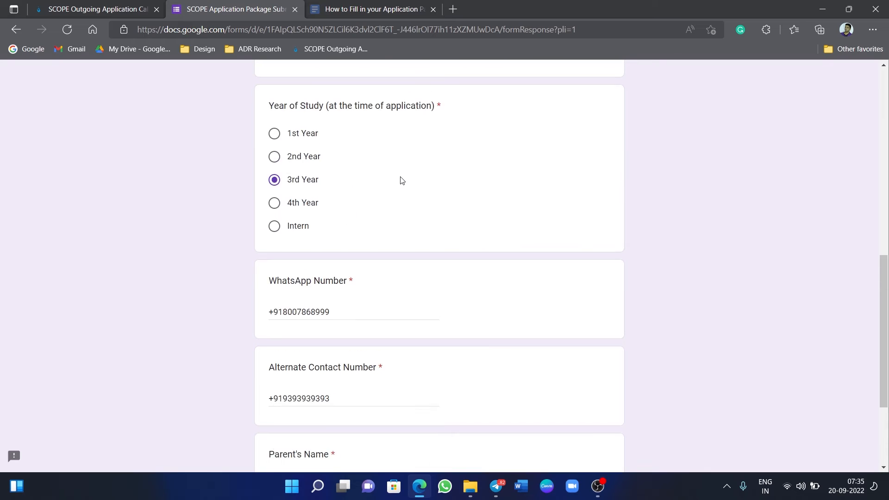
{"action": "scroll", "coordinate": [401, 181], "scroll_direction": "down", "scroll_amount": 7}
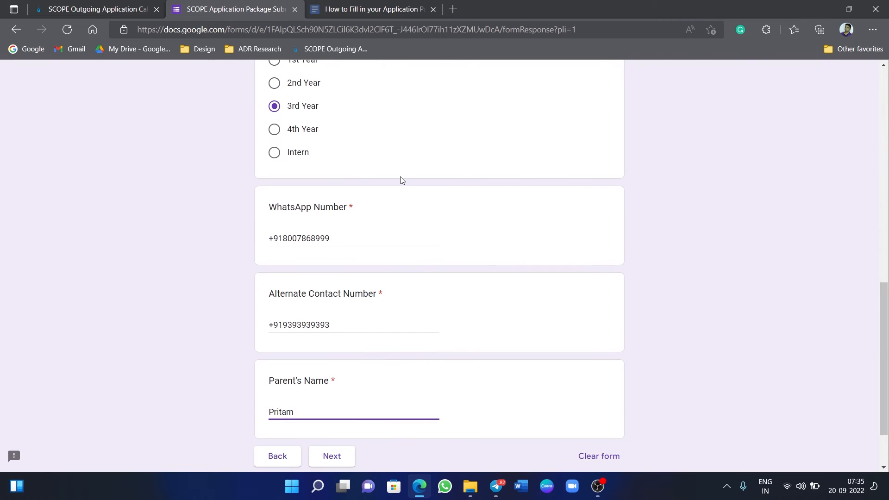
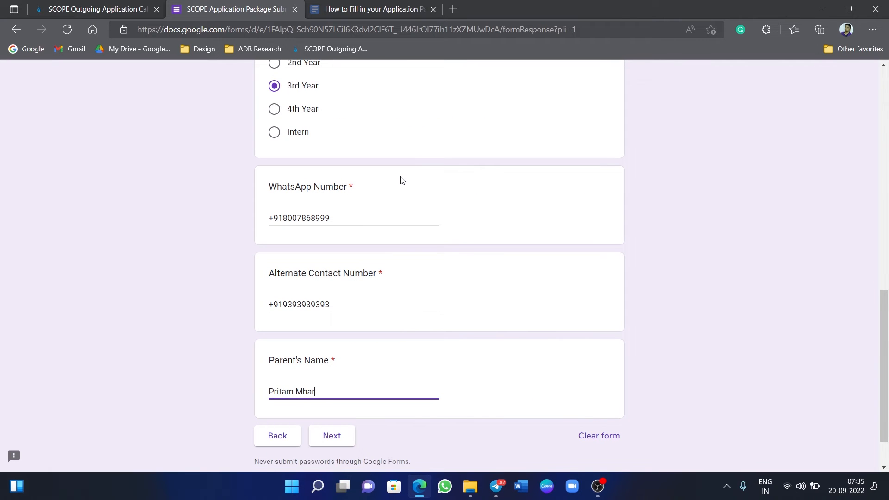
Go to the Documents section and open the file picker for the MSAI membership ticket upload.
{"action": "left_click", "coordinate": [330, 435]}
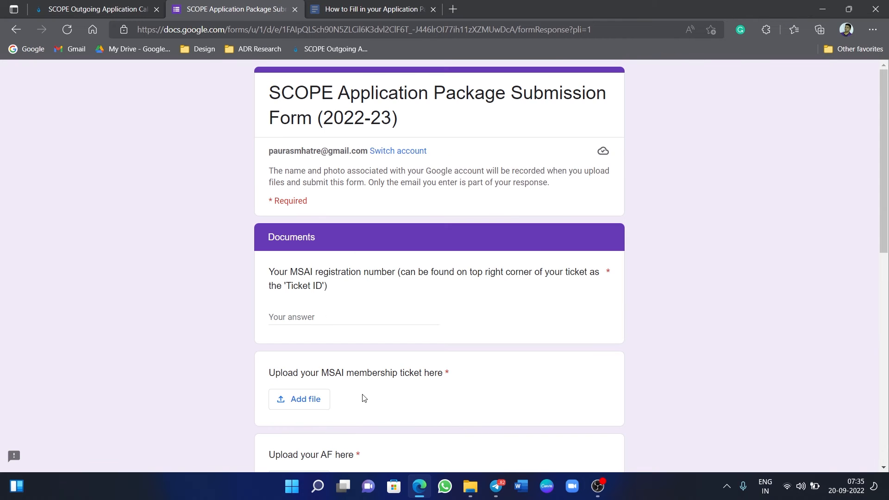
{"action": "left_click", "coordinate": [339, 314]}
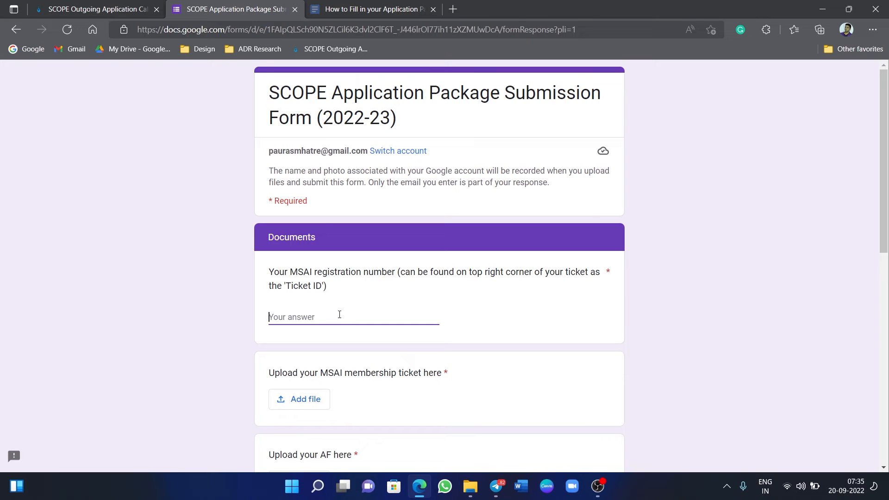
{"action": "left_click", "coordinate": [302, 406]}
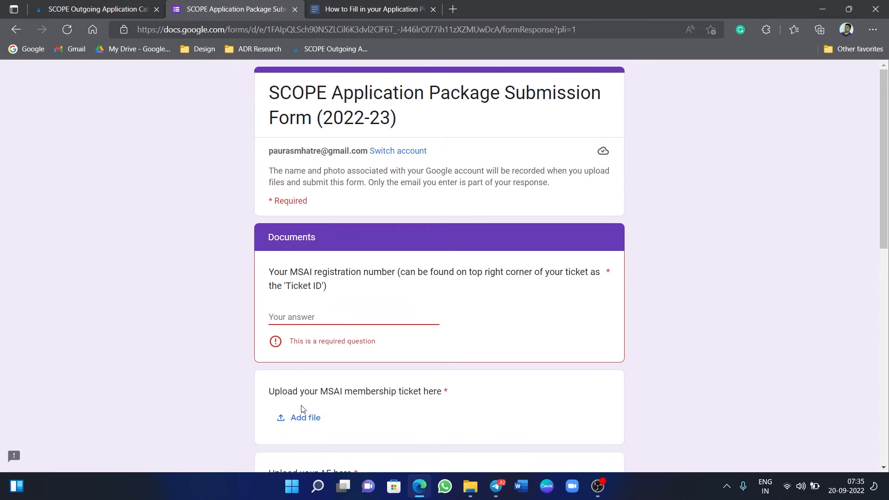
{"action": "left_click", "coordinate": [294, 424]}
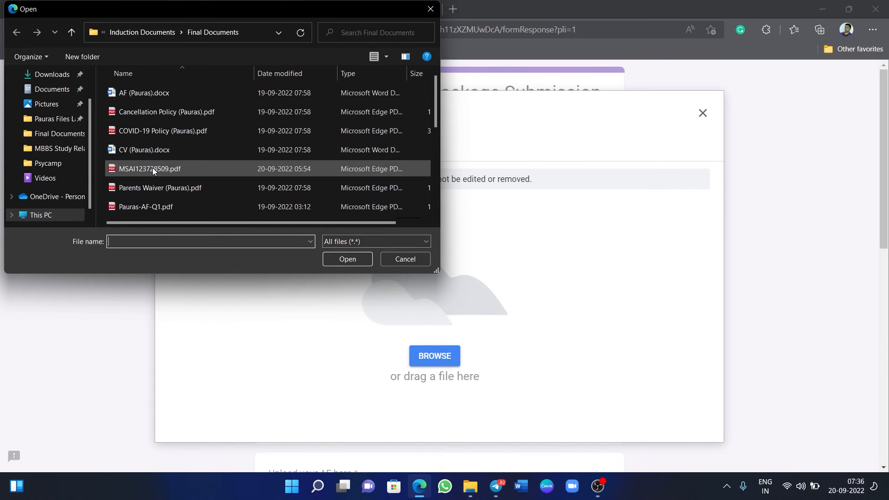
Upload the MSAI ticket PDF from Final Documents to the membership ticket question.
{"action": "left_click", "coordinate": [227, 169]}
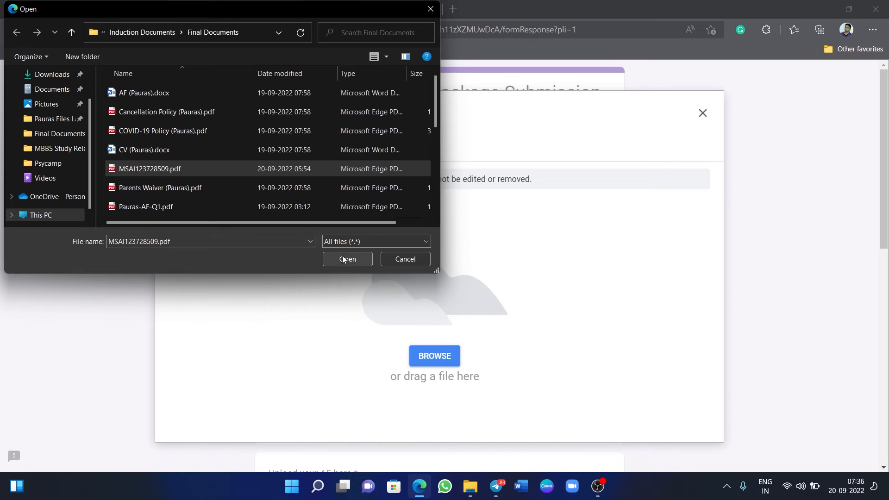
{"action": "left_click", "coordinate": [555, 339]}
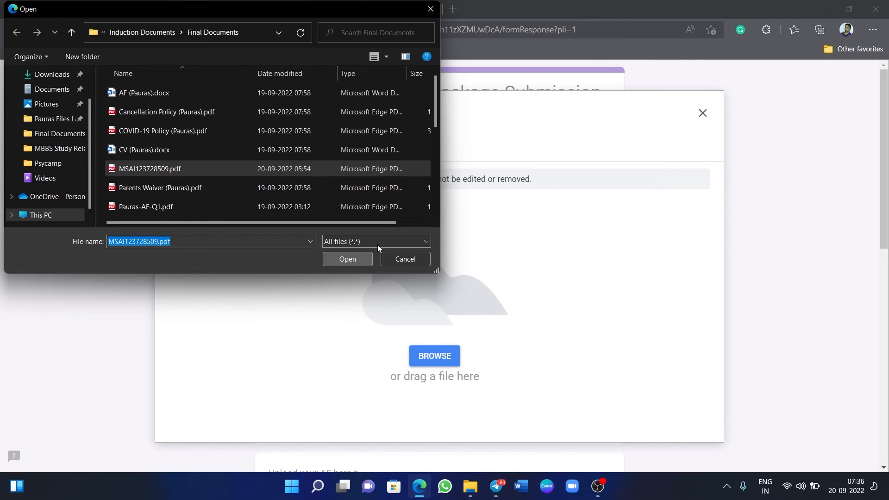
{"action": "left_click", "coordinate": [343, 264]}
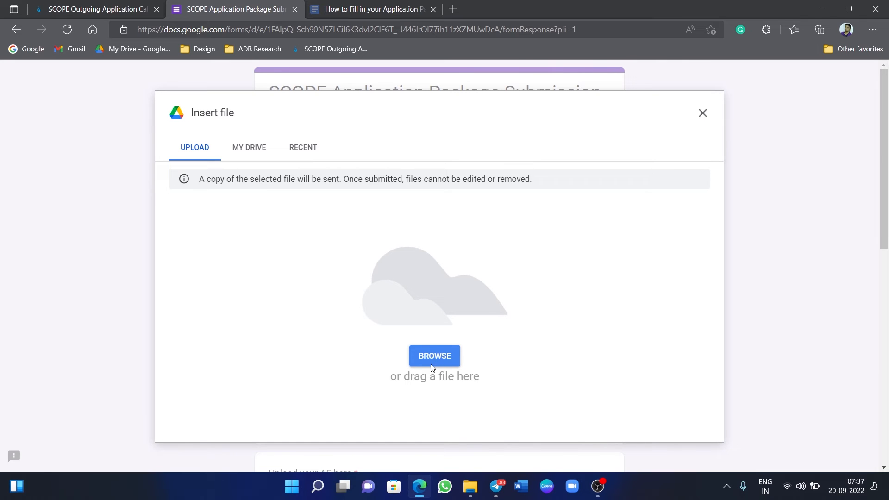
{"action": "left_click", "coordinate": [702, 113]}
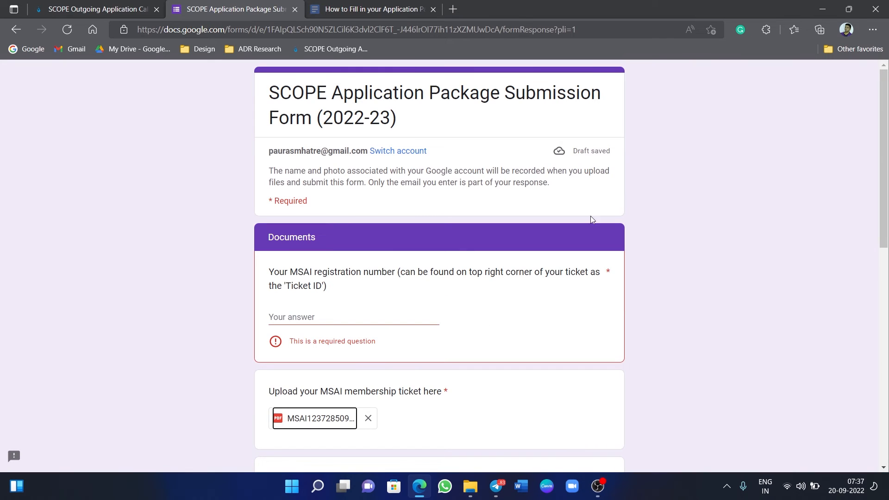
Enter the ticket ID from the uploaded ticket as the MSAI registration number.
{"action": "left_click_drag", "start_coordinate": [345, 391], "coordinate": [335, 418]}
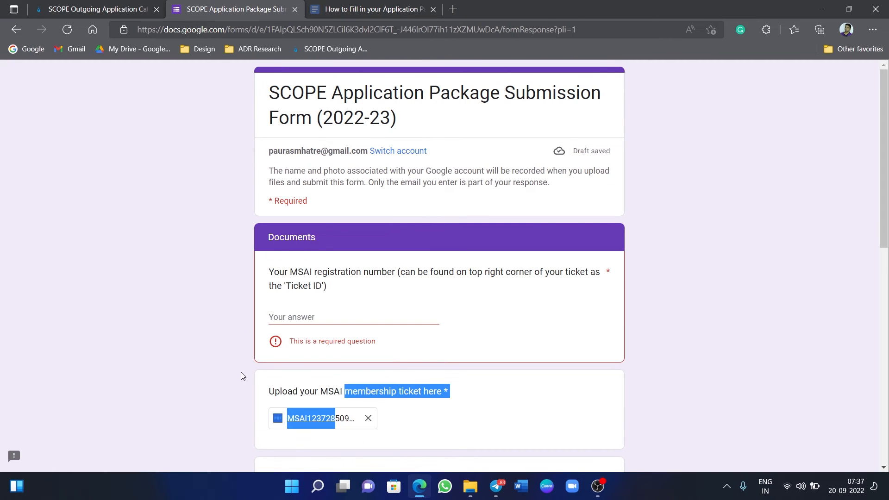
{"action": "scroll", "coordinate": [332, 280], "scroll_direction": "down", "scroll_amount": 1}
{"action": "left_click", "coordinate": [313, 258]}
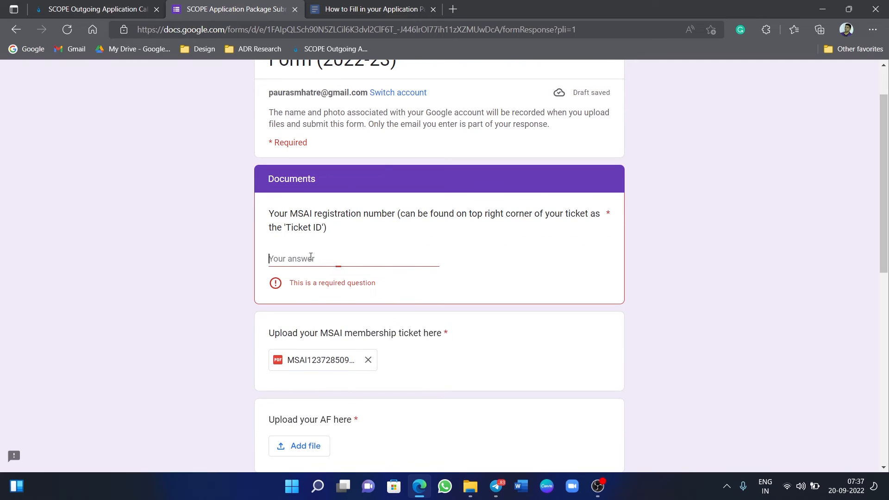
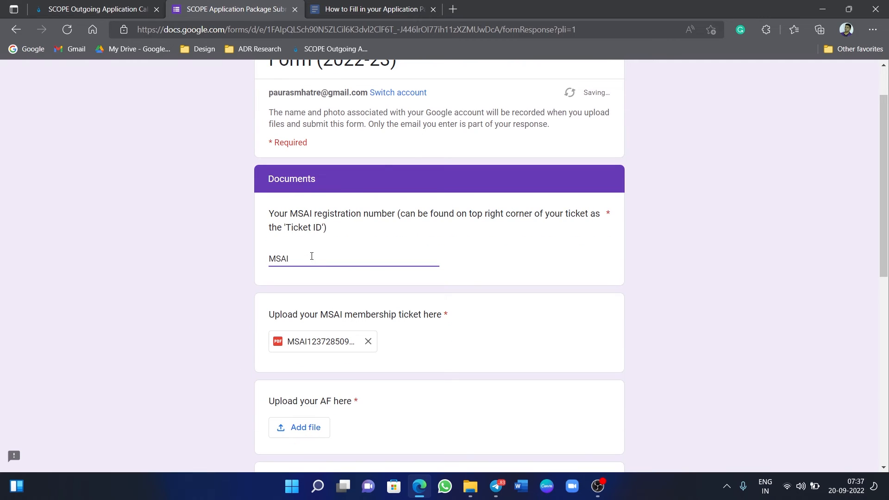
{"action": "scroll", "coordinate": [312, 256], "scroll_direction": "down", "scroll_amount": 3}
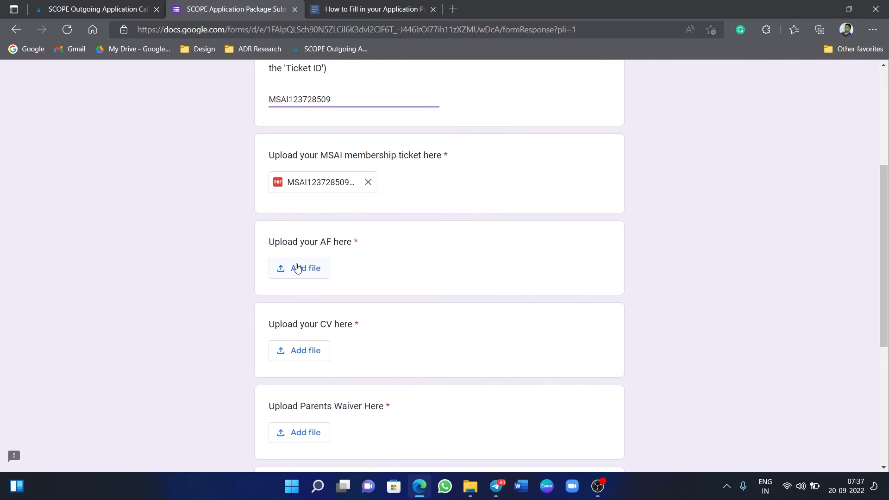
Attach the AF Word document to the AF upload question.
{"action": "left_click", "coordinate": [297, 264]}
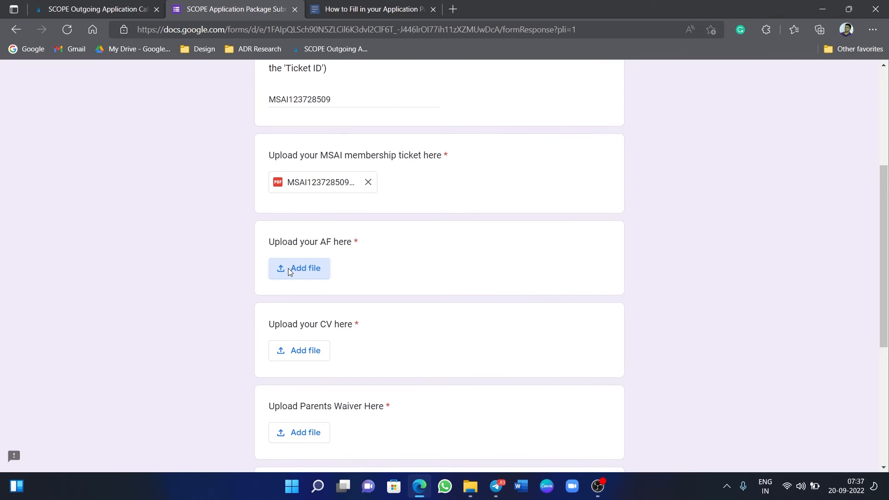
{"action": "left_click", "coordinate": [289, 273]}
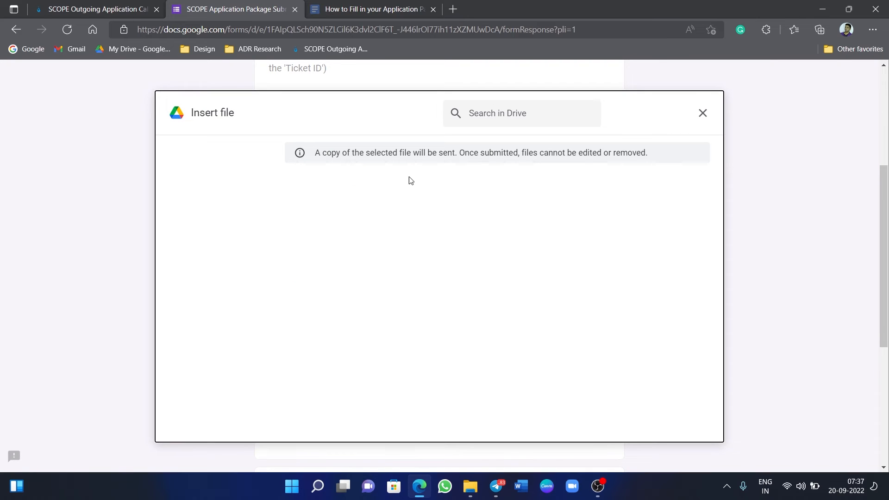
{"action": "left_click", "coordinate": [426, 354]}
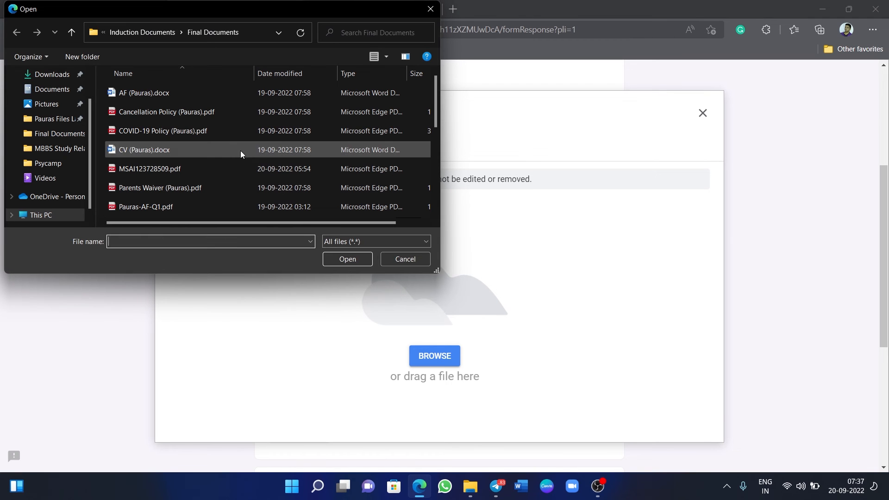
{"action": "left_click", "coordinate": [185, 91]}
{"action": "left_click", "coordinate": [348, 260]}
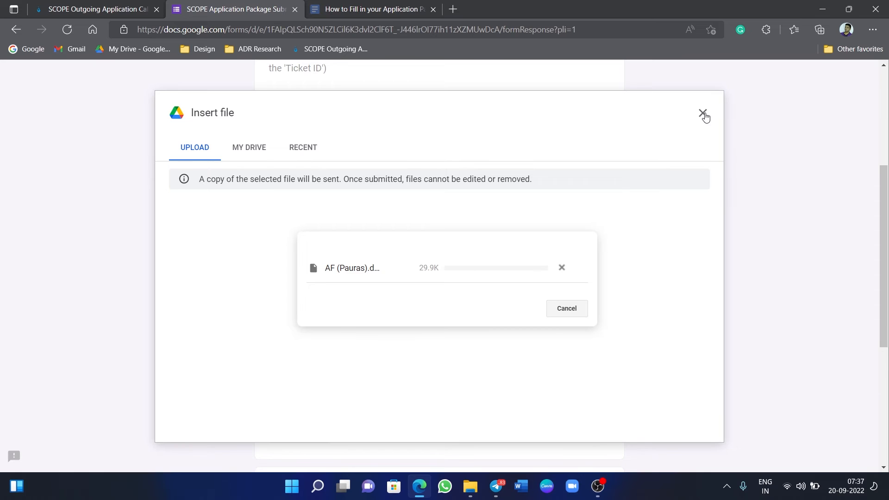
Attach the CV Word document to the 'Upload your CV here' question.
{"action": "scroll", "coordinate": [618, 250], "scroll_direction": "down", "scroll_amount": 3}
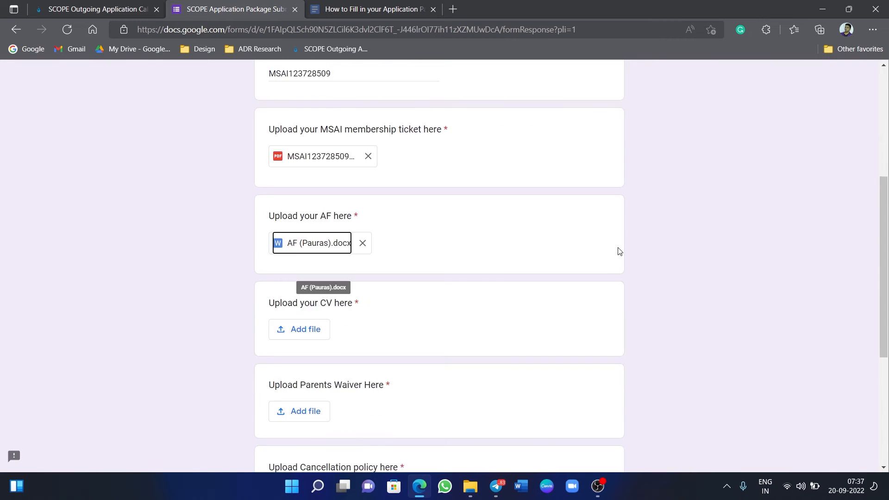
{"action": "left_click", "coordinate": [301, 238]}
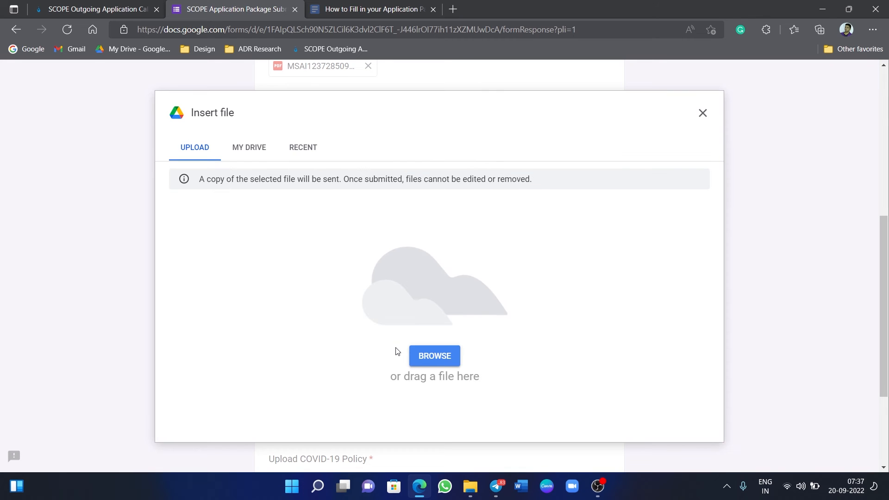
{"action": "left_click", "coordinate": [440, 363]}
{"action": "left_click", "coordinate": [434, 357]}
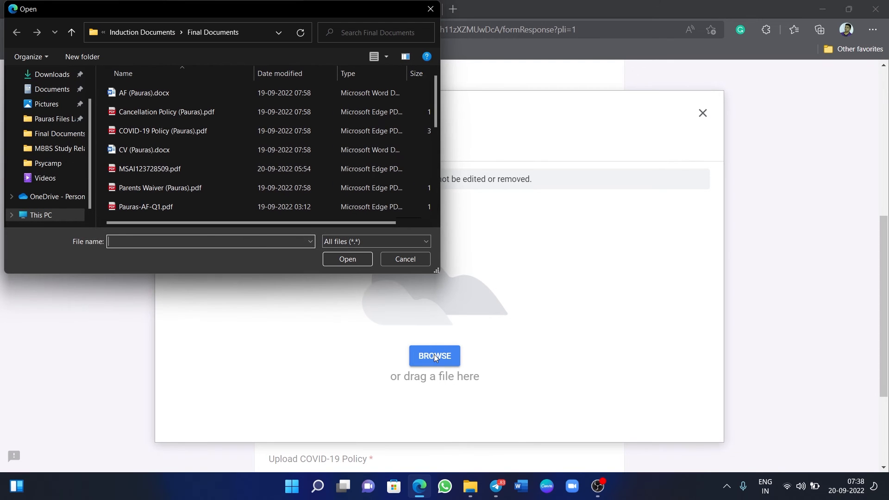
{"action": "left_click", "coordinate": [146, 149]}
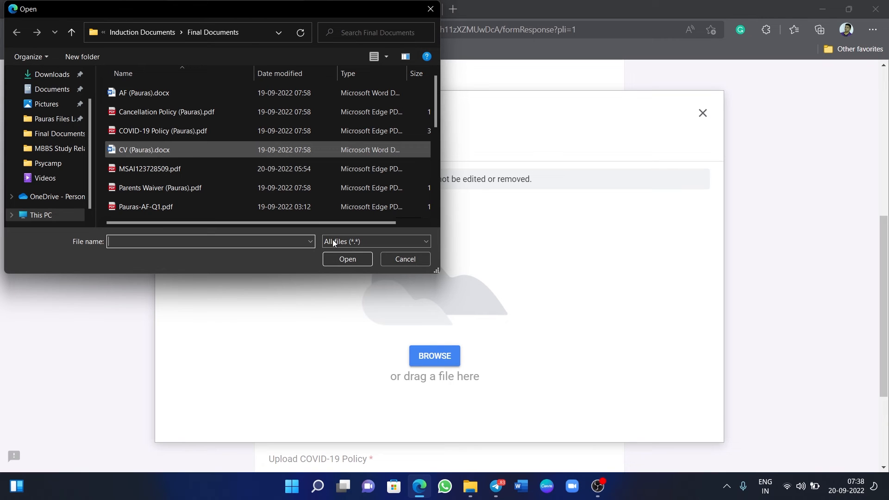
{"action": "left_click", "coordinate": [357, 260]}
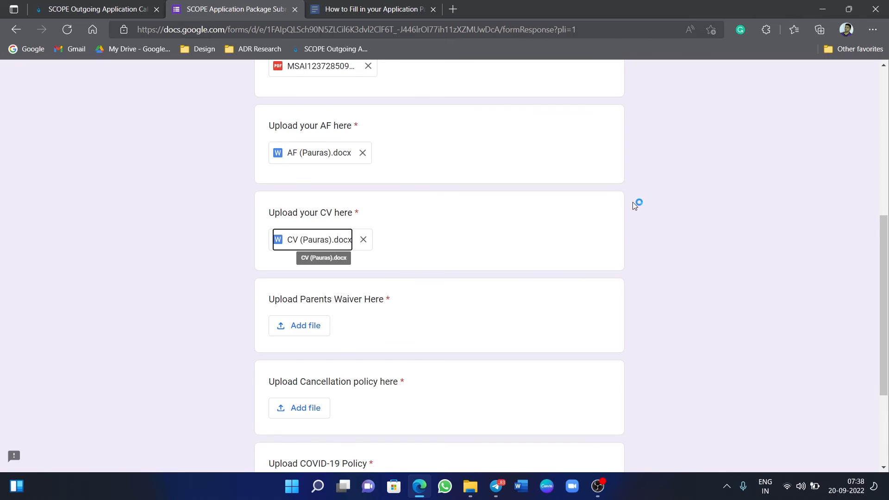
{"action": "scroll", "coordinate": [635, 205], "scroll_direction": "down", "scroll_amount": 2}
{"action": "left_click", "coordinate": [280, 242]}
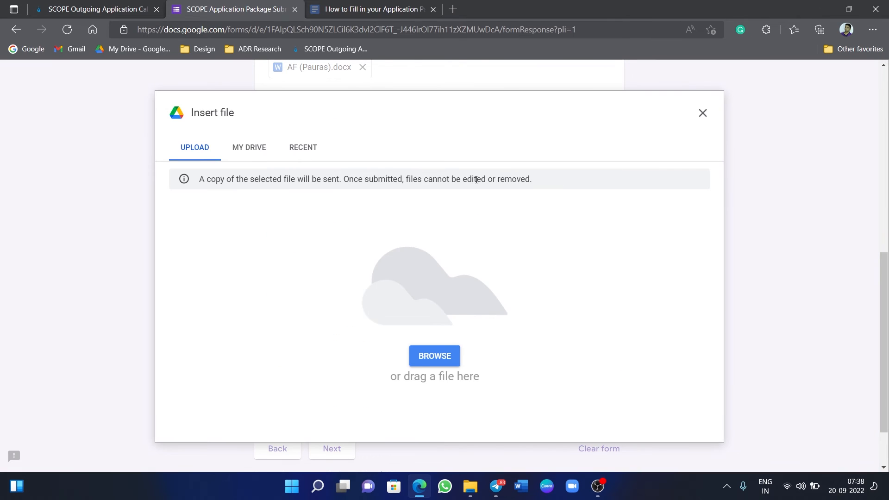
Attach the Parents Waiver PDF to the Parents Waiver question.
{"action": "left_click", "coordinate": [424, 357]}
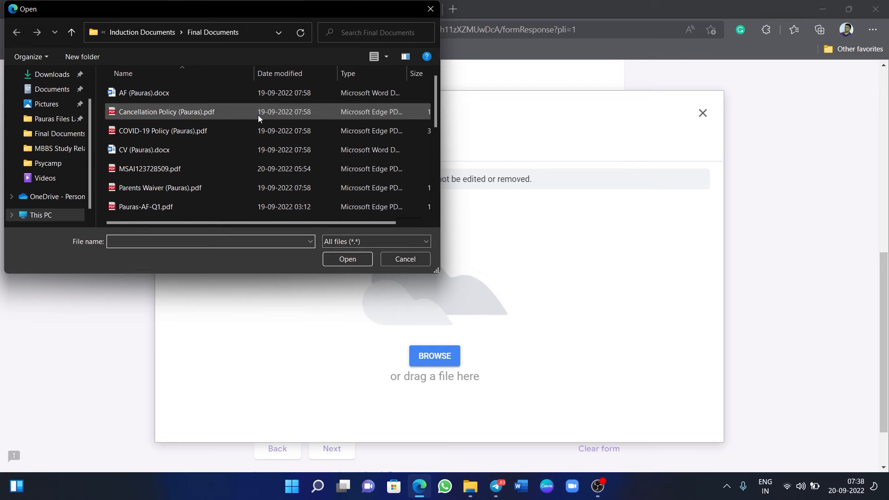
{"action": "left_click_drag", "start_coordinate": [208, 8], "coordinate": [259, 69]}
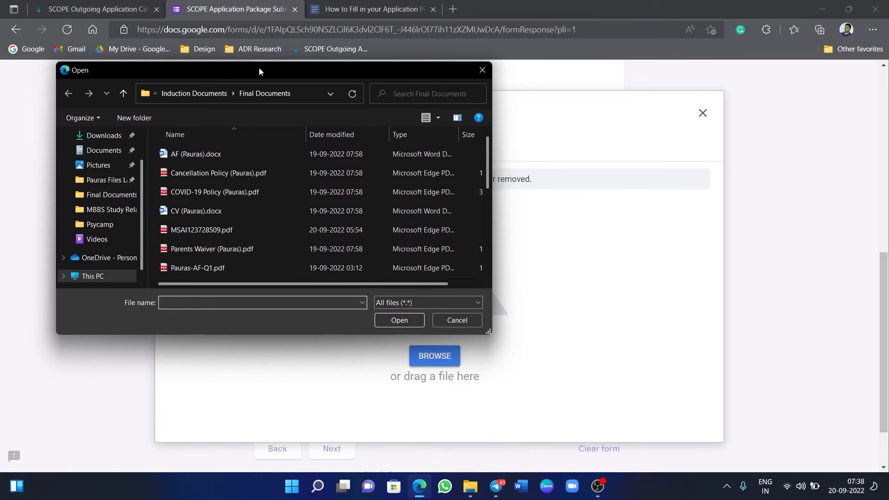
{"action": "left_click", "coordinate": [244, 249]}
{"action": "left_click", "coordinate": [400, 320]}
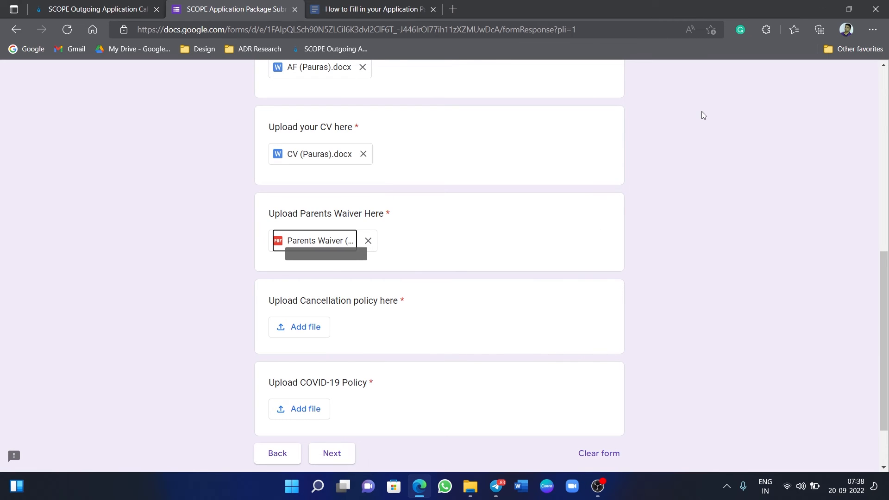
Attach the Cancellation Policy PDF to the Cancellation policy question.
{"action": "left_click", "coordinate": [306, 328]}
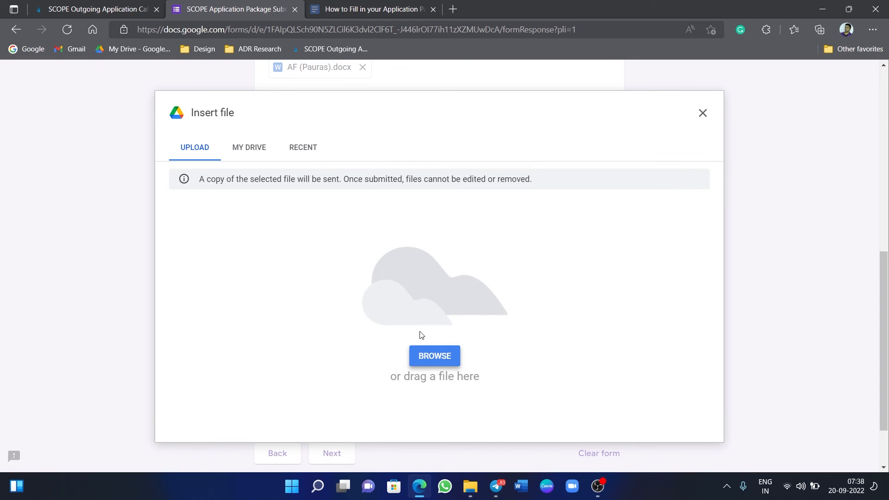
{"action": "left_click", "coordinate": [422, 355]}
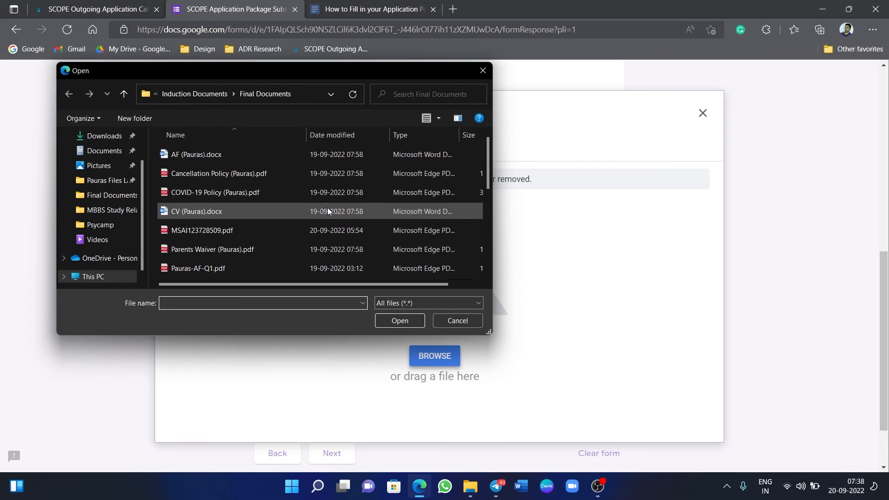
{"action": "left_click", "coordinate": [255, 176]}
{"action": "left_click", "coordinate": [400, 320]}
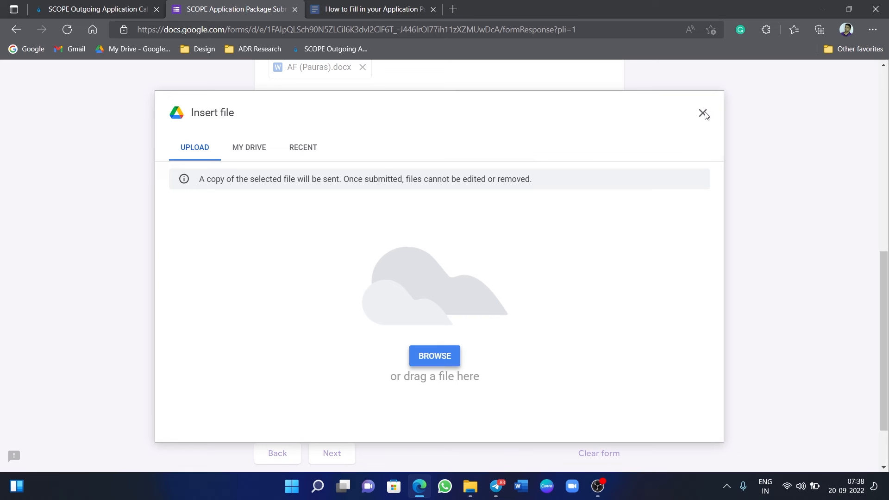
{"action": "left_click", "coordinate": [703, 113]}
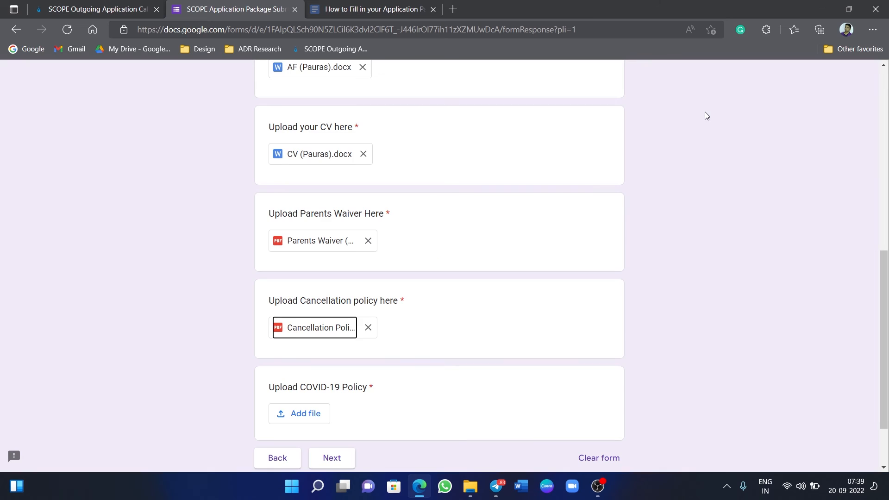
Attach the COVID-19 Policy PDF to the COVID-19 Policy question.
{"action": "left_click", "coordinate": [312, 413]}
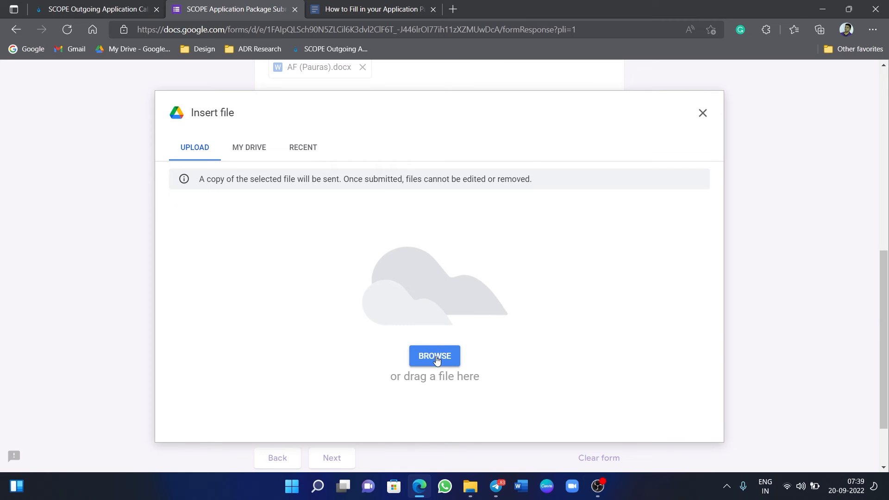
{"action": "left_click", "coordinate": [435, 357]}
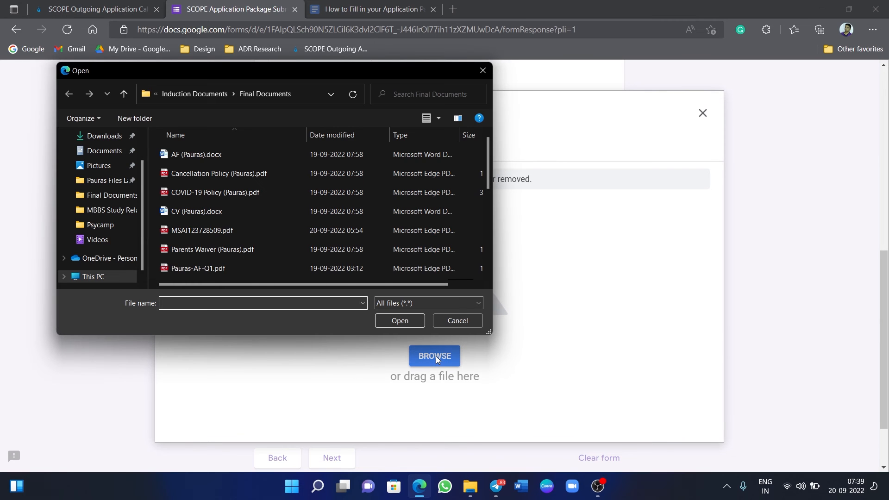
{"action": "left_click", "coordinate": [257, 192]}
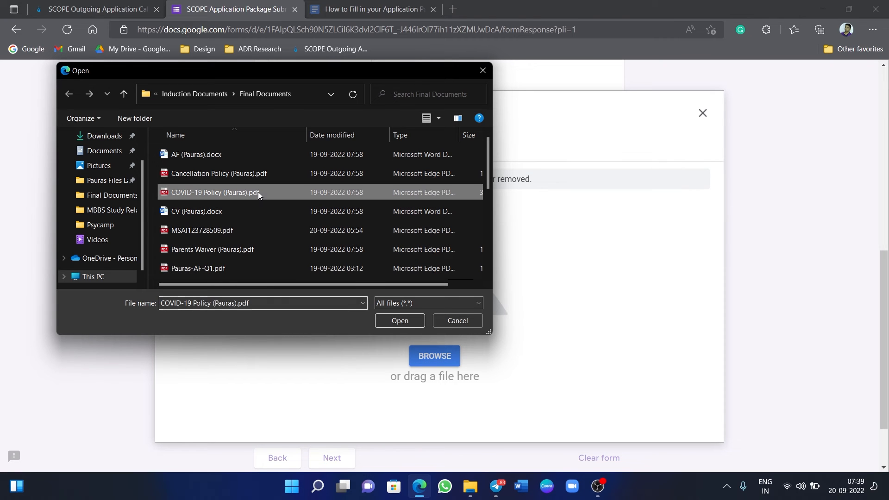
{"action": "left_click", "coordinate": [383, 326]}
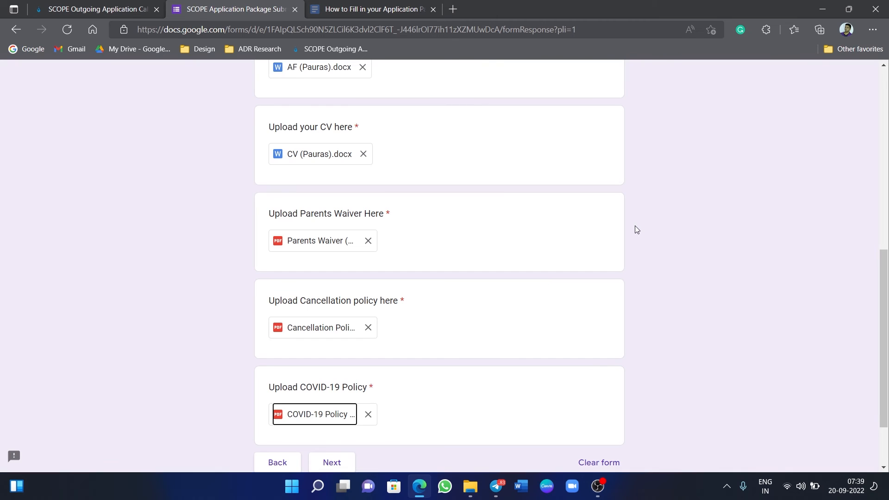
{"action": "scroll", "coordinate": [548, 310], "scroll_direction": "down", "scroll_amount": 2}
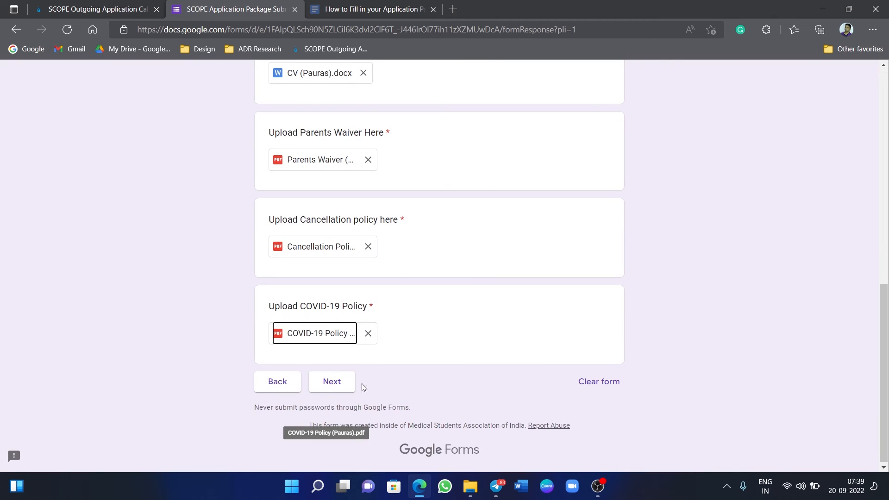
Advance to the Proof of Documents section and scroll down to the certificate questions.
{"action": "left_click", "coordinate": [341, 393]}
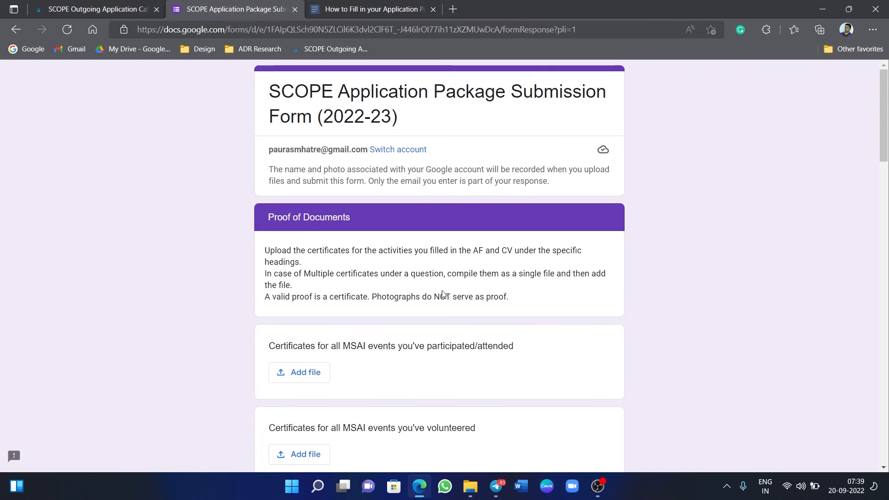
{"action": "scroll", "coordinate": [444, 294], "scroll_direction": "down", "scroll_amount": 1}
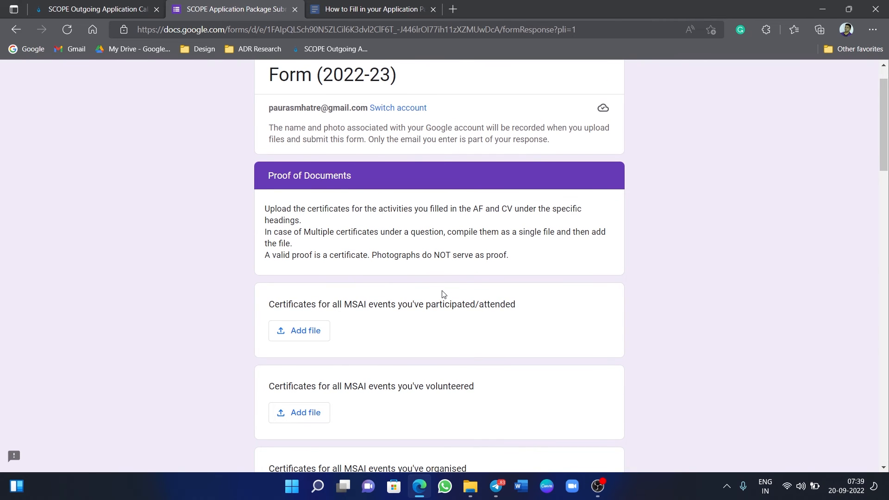
{"action": "scroll", "coordinate": [443, 295], "scroll_direction": "down", "scroll_amount": 1}
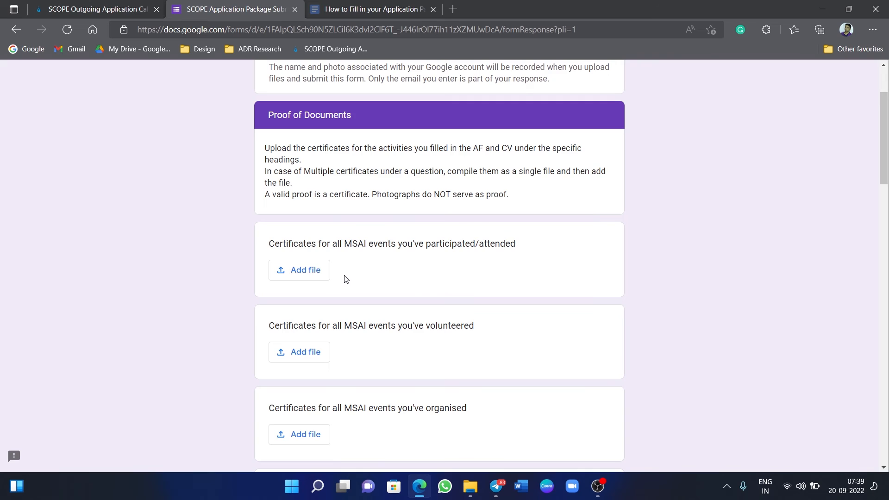
{"action": "scroll", "coordinate": [345, 280], "scroll_direction": "down", "scroll_amount": 1}
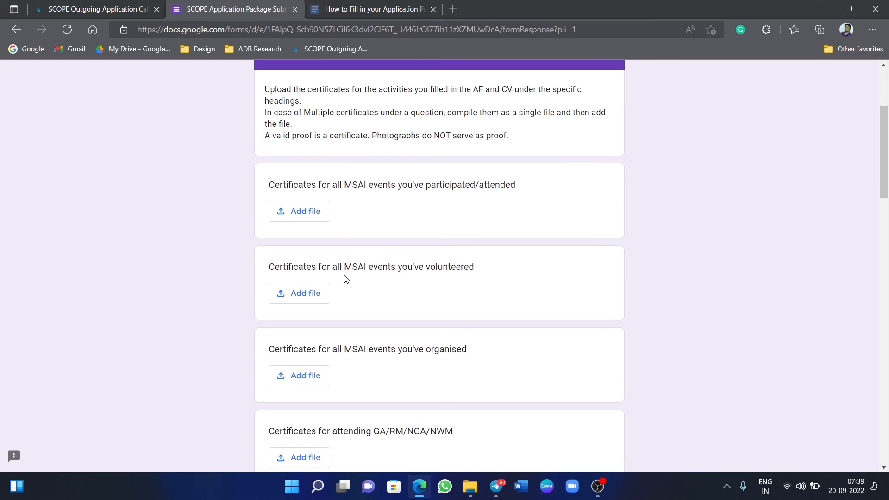
Attach Pauras-AF-Q2.pdf to the MSAI events participated/attended certificates question.
{"action": "left_click", "coordinate": [298, 216]}
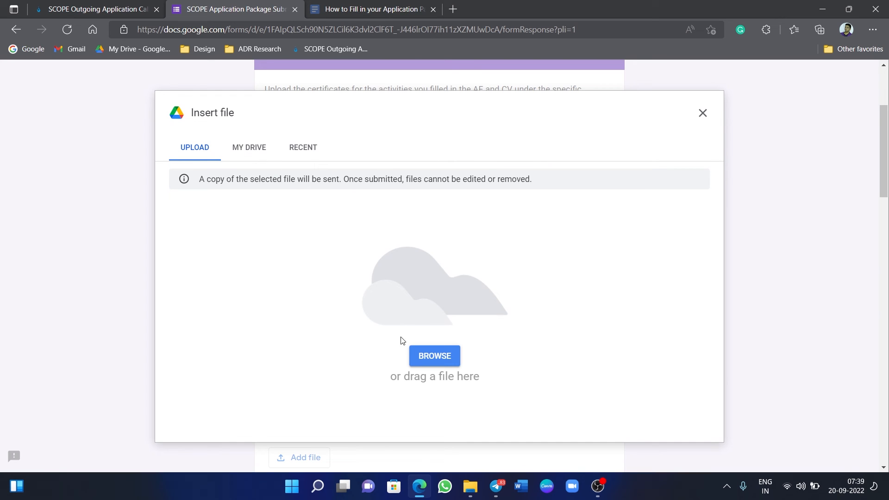
{"action": "left_click", "coordinate": [422, 356]}
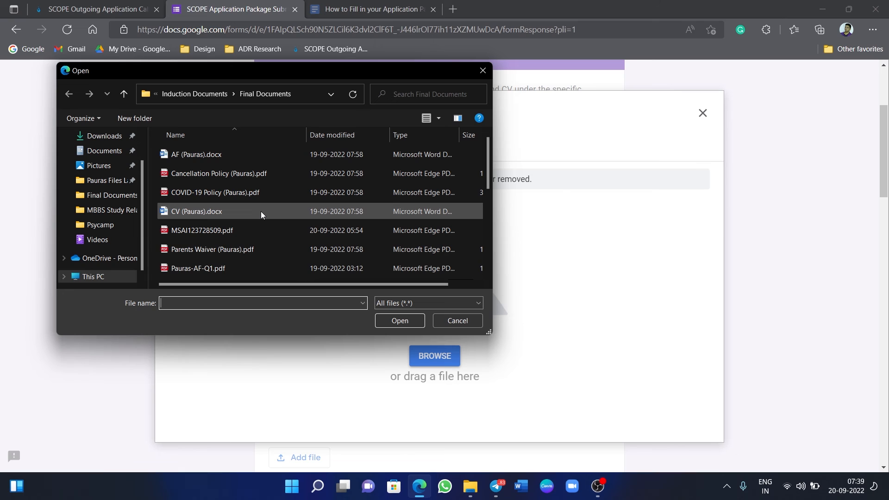
{"action": "scroll", "coordinate": [260, 212], "scroll_direction": "down", "scroll_amount": 2}
{"action": "scroll", "coordinate": [260, 211], "scroll_direction": "up", "scroll_amount": 1}
{"action": "scroll", "coordinate": [260, 211], "scroll_direction": "down", "scroll_amount": 1}
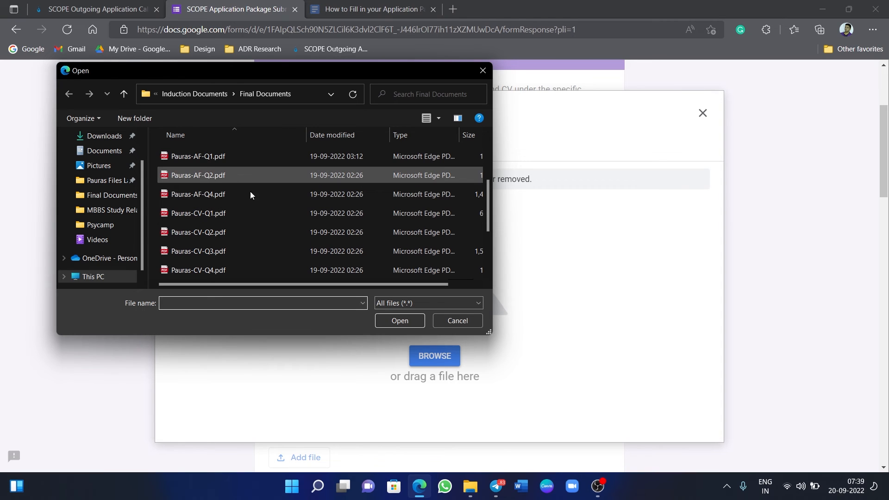
{"action": "left_click", "coordinate": [251, 175]}
{"action": "left_click", "coordinate": [400, 320]}
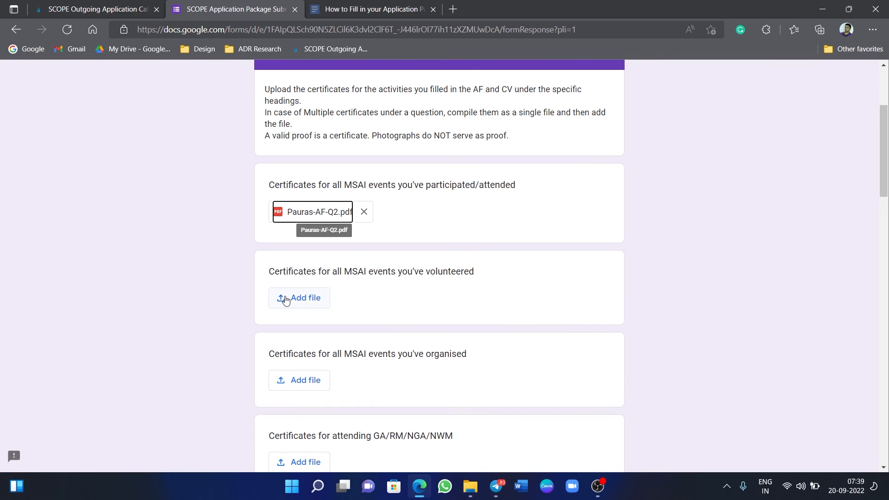
{"action": "scroll", "coordinate": [440, 332], "scroll_direction": "down", "scroll_amount": 3}
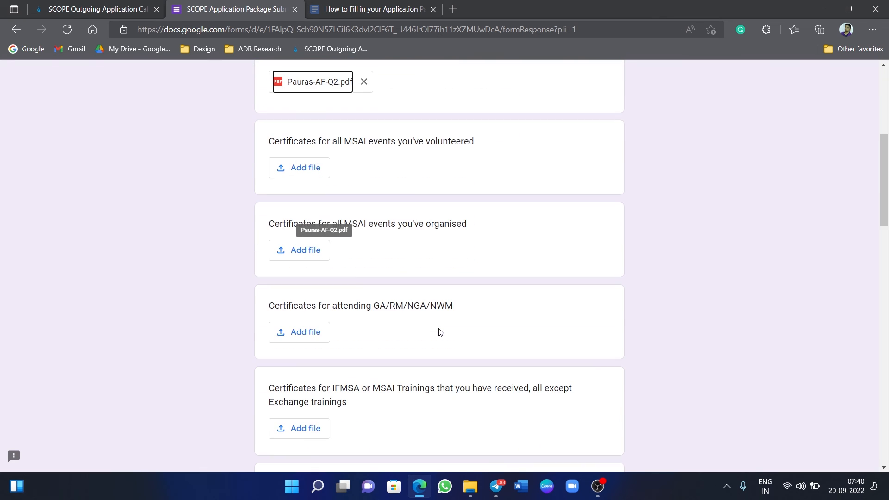
{"action": "scroll", "coordinate": [440, 332], "scroll_direction": "down", "scroll_amount": 4}
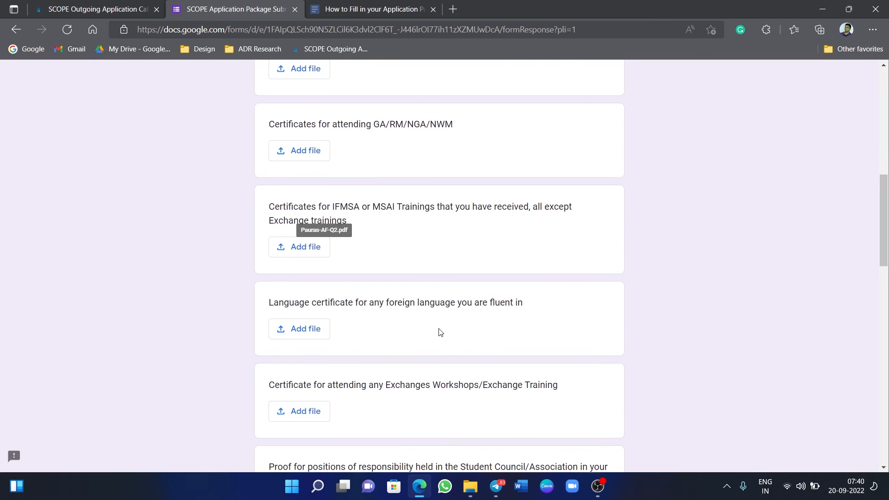
{"action": "scroll", "coordinate": [440, 332], "scroll_direction": "down", "scroll_amount": 1}
{"action": "scroll", "coordinate": [440, 330], "scroll_direction": "down", "scroll_amount": 7}
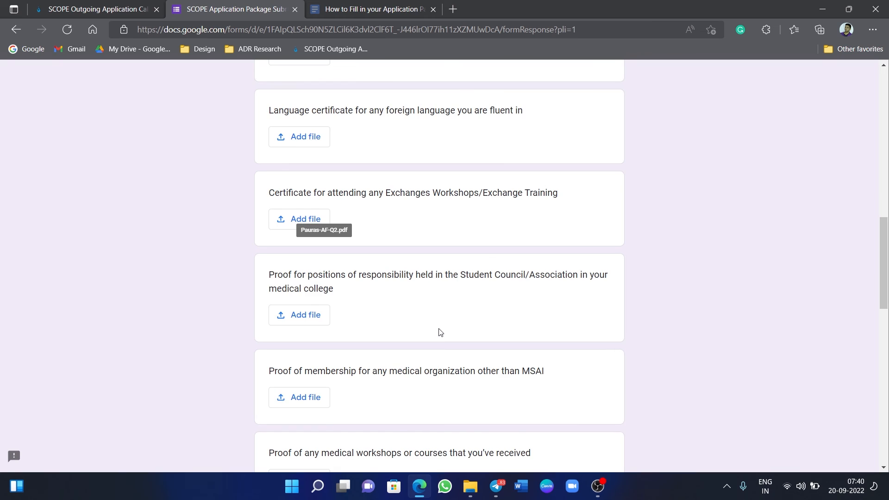
{"action": "scroll", "coordinate": [439, 329], "scroll_direction": "down", "scroll_amount": 1}
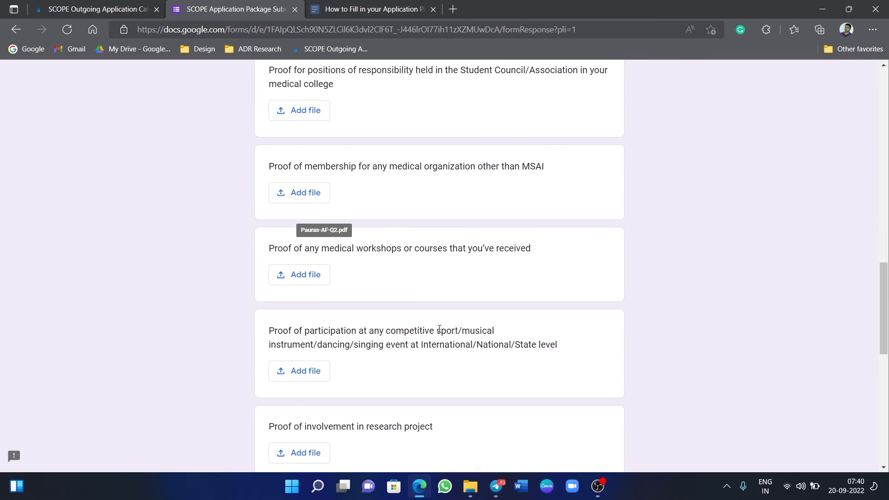
{"action": "scroll", "coordinate": [439, 329], "scroll_direction": "down", "scroll_amount": 5}
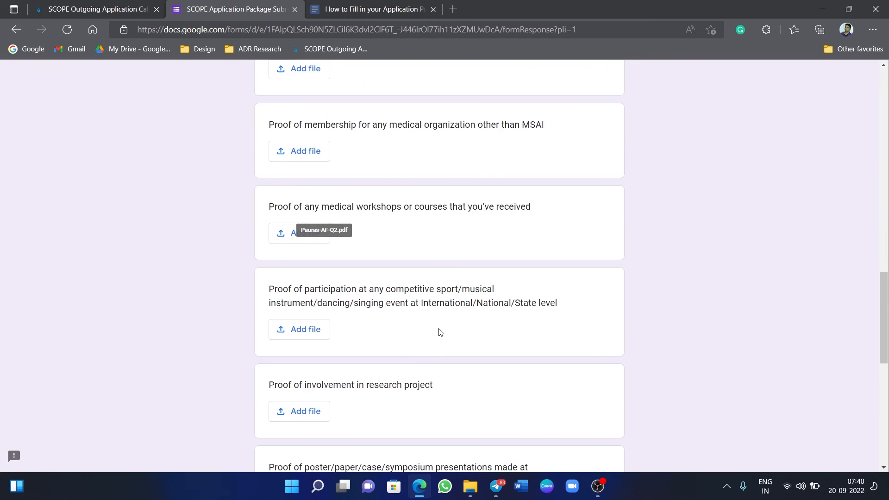
{"action": "scroll", "coordinate": [440, 332], "scroll_direction": "down", "scroll_amount": 2}
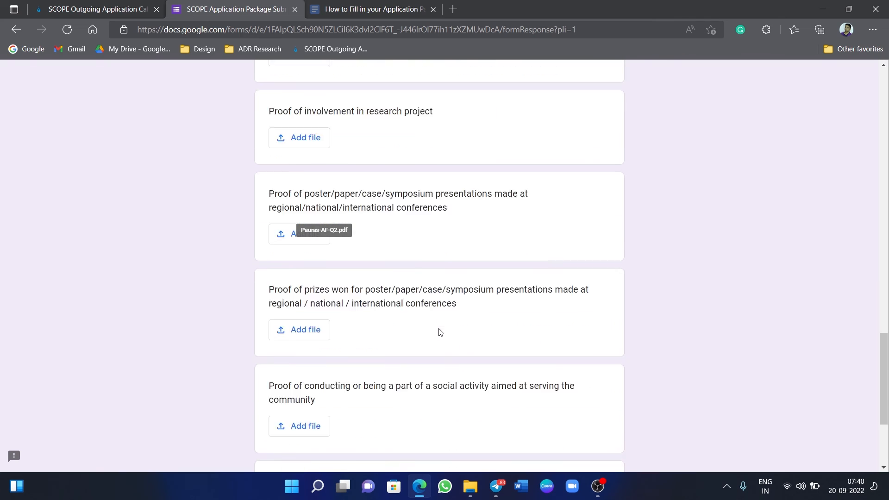
{"action": "scroll", "coordinate": [439, 332], "scroll_direction": "down", "scroll_amount": 3}
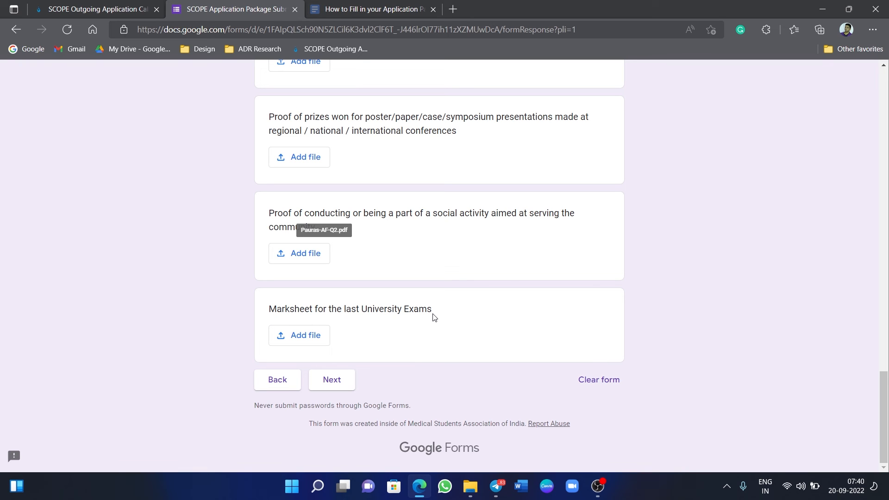
{"action": "scroll", "coordinate": [511, 295], "scroll_direction": "up", "scroll_amount": 20}
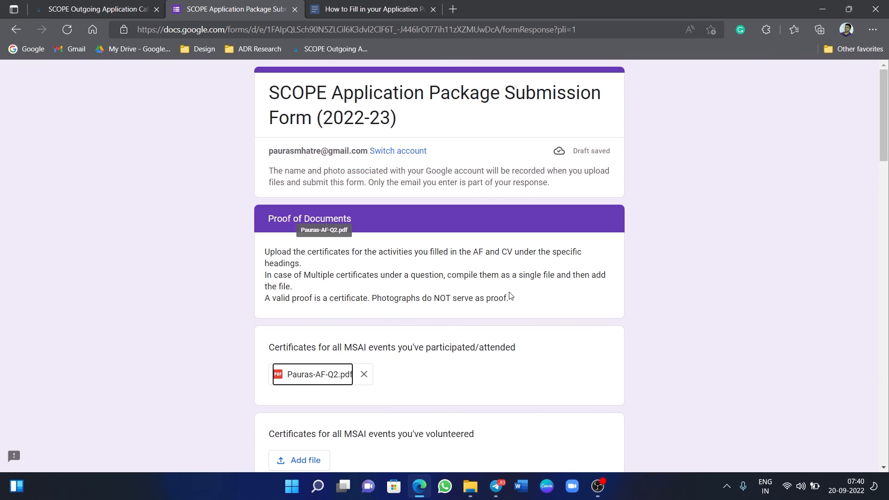
{"action": "scroll", "coordinate": [510, 296], "scroll_direction": "down", "scroll_amount": 3}
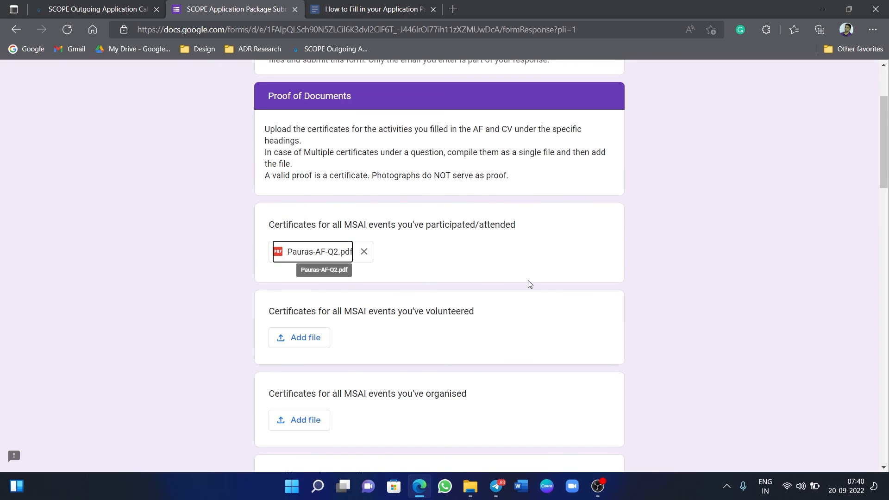
{"action": "scroll", "coordinate": [529, 285], "scroll_direction": "down", "scroll_amount": 6}
{"action": "scroll", "coordinate": [531, 284], "scroll_direction": "down", "scroll_amount": 9}
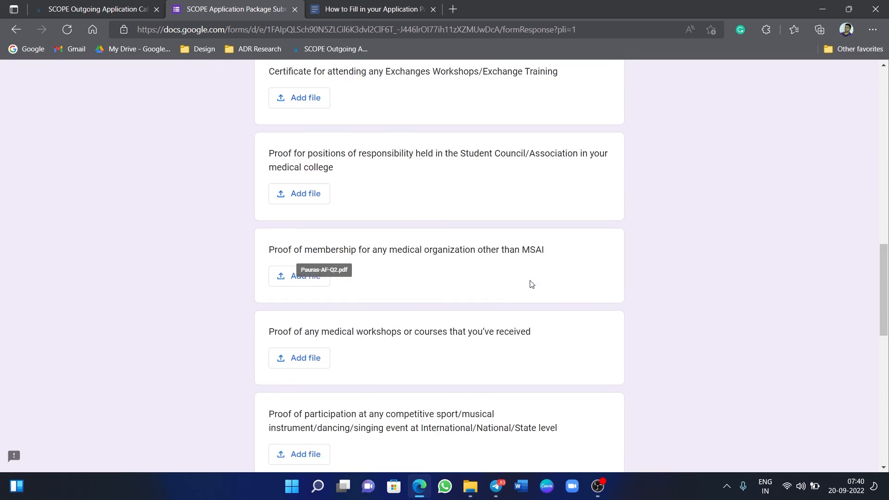
{"action": "scroll", "coordinate": [532, 285], "scroll_direction": "up", "scroll_amount": 1}
{"action": "scroll", "coordinate": [532, 284], "scroll_direction": "down", "scroll_amount": 11}
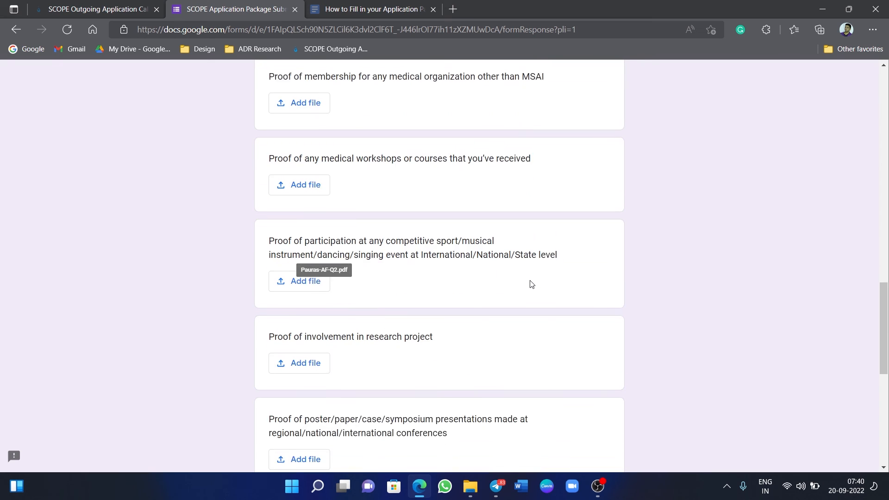
{"action": "scroll", "coordinate": [532, 284], "scroll_direction": "down", "scroll_amount": 1}
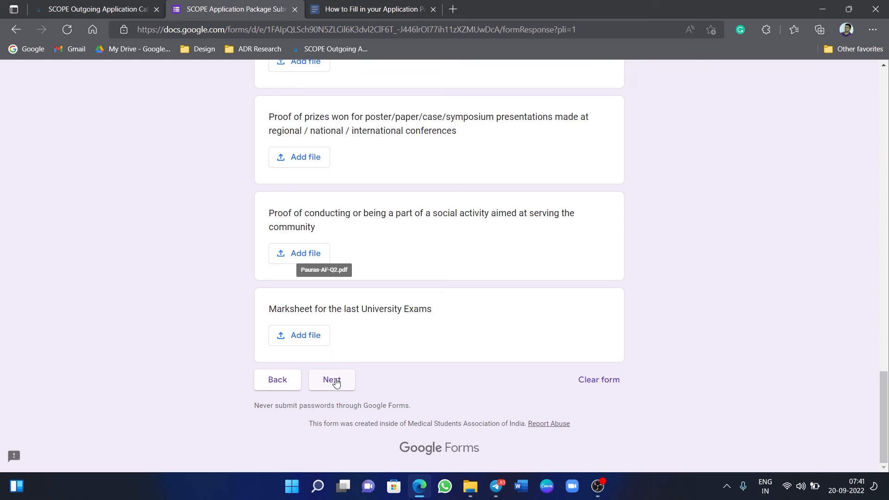
{"action": "scroll", "coordinate": [469, 247], "scroll_direction": "up", "scroll_amount": 20}
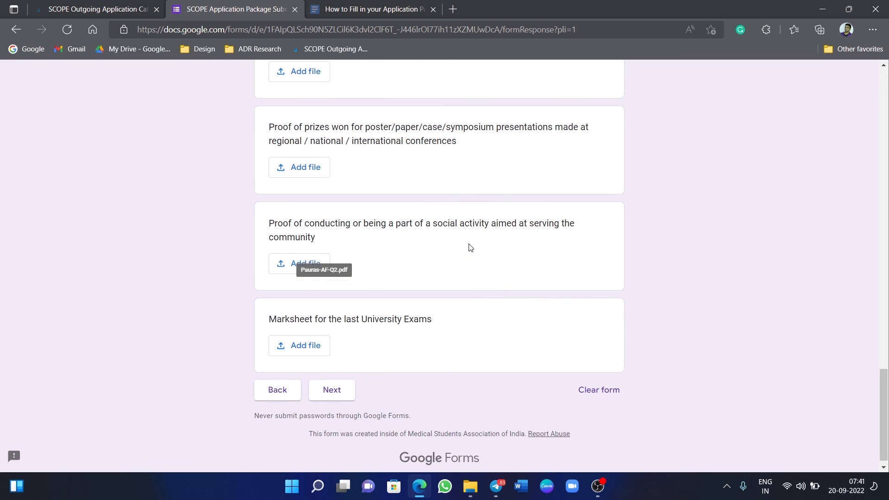
{"action": "scroll", "coordinate": [469, 247], "scroll_direction": "up", "scroll_amount": 5}
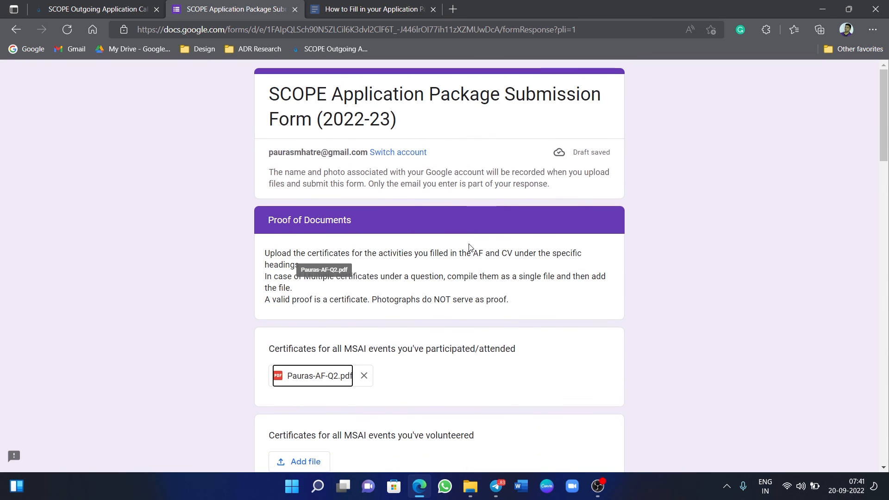
{"action": "scroll", "coordinate": [460, 296], "scroll_direction": "down", "scroll_amount": 1}
{"action": "scroll", "coordinate": [456, 308], "scroll_direction": "down", "scroll_amount": 15}
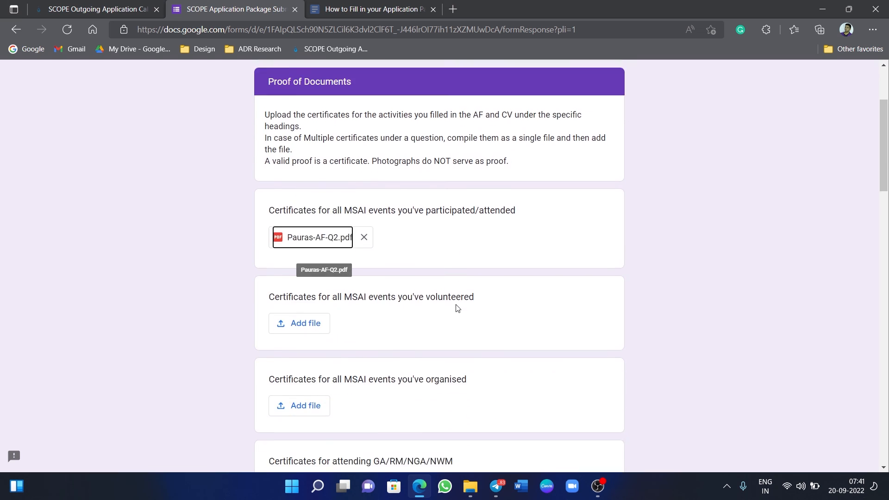
{"action": "scroll", "coordinate": [457, 308], "scroll_direction": "down", "scroll_amount": 2}
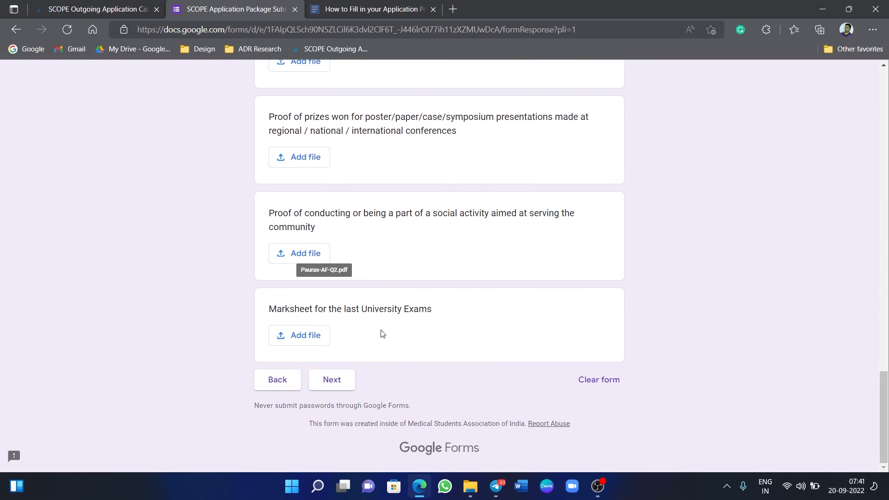
Go to the Proof of Payment page and attach the POP PDF as the Razor Pay invoice.
{"action": "left_click", "coordinate": [328, 380]}
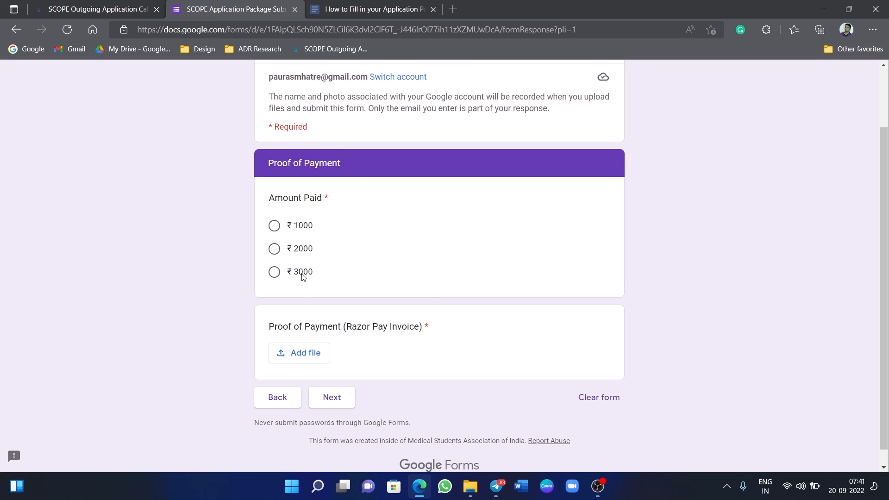
{"action": "left_click", "coordinate": [293, 355]}
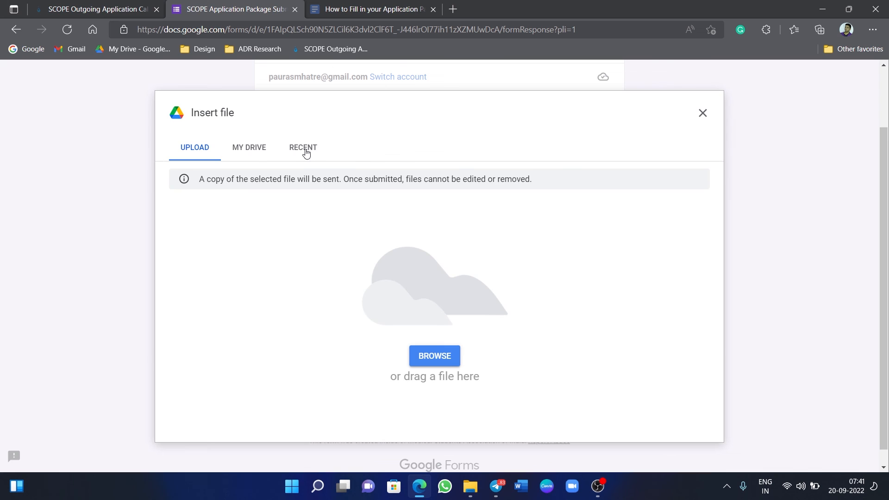
{"action": "left_click", "coordinate": [453, 365]}
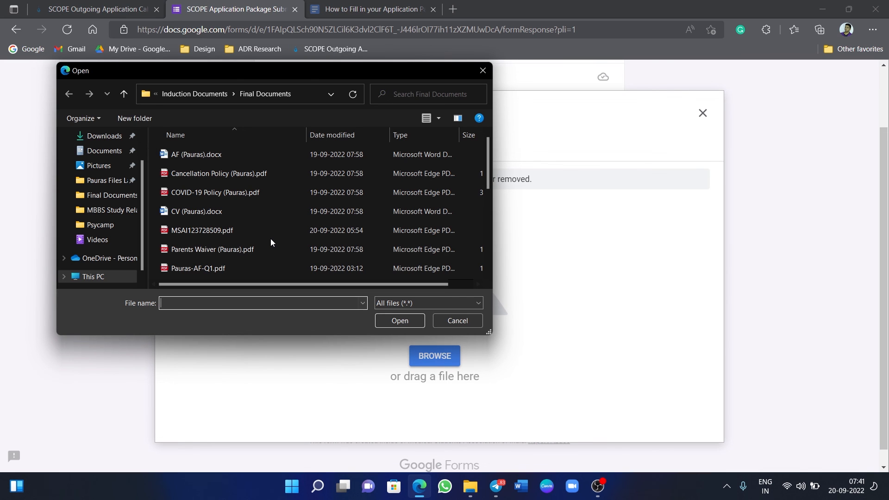
{"action": "scroll", "coordinate": [270, 238], "scroll_direction": "down", "scroll_amount": 3}
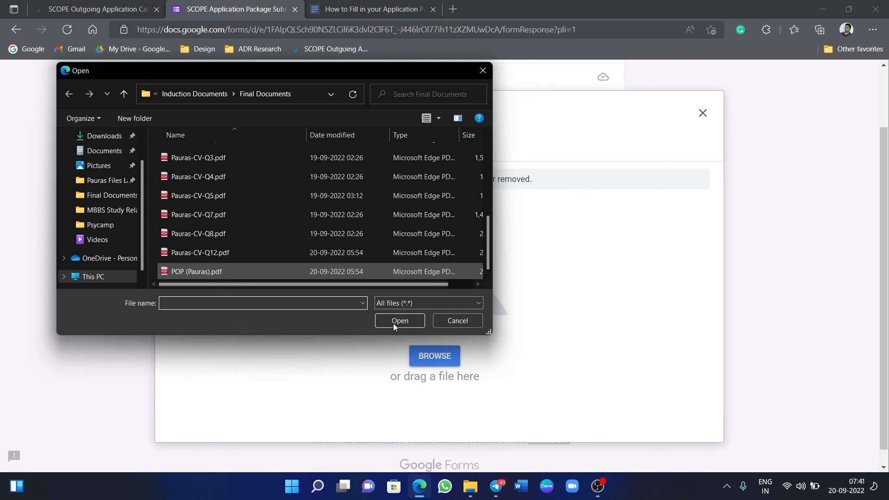
{"action": "left_click", "coordinate": [196, 271]}
{"action": "left_click", "coordinate": [401, 321]}
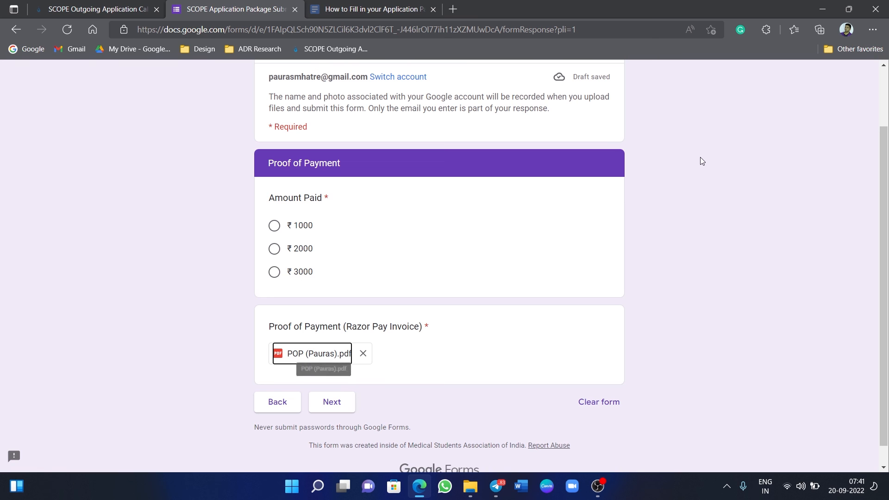
Choose ₹ 2000 for Amount Paid after the required-question error appears.
{"action": "left_click", "coordinate": [349, 408]}
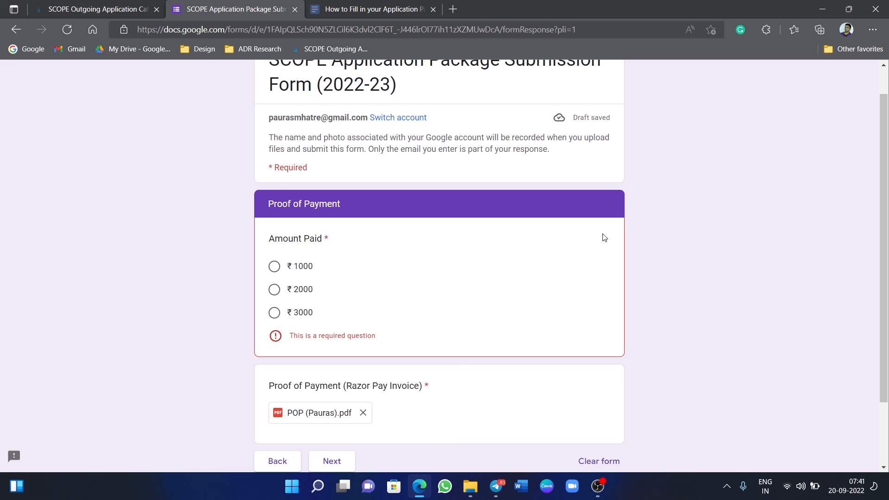
{"action": "left_click", "coordinate": [275, 290]}
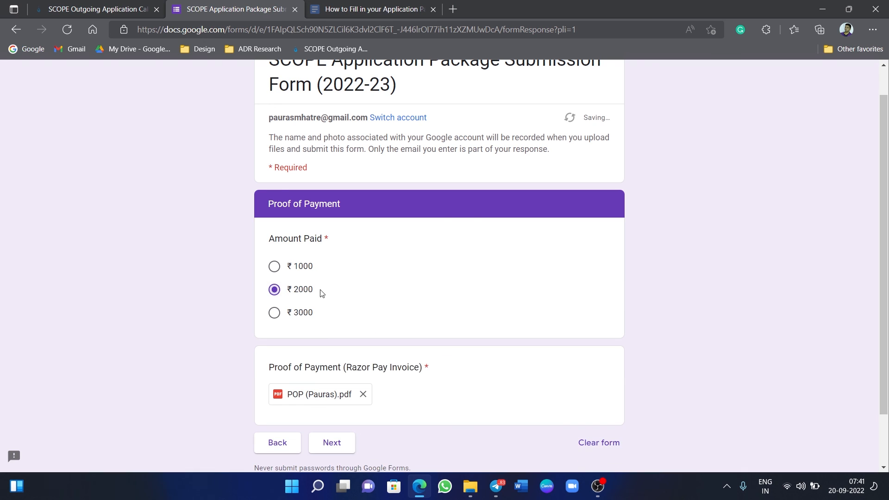
{"action": "scroll", "coordinate": [369, 302], "scroll_direction": "down", "scroll_amount": 2}
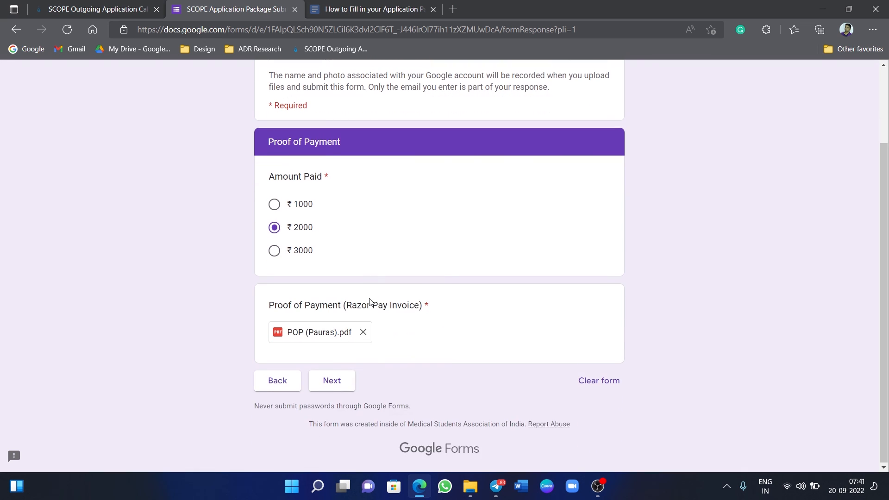
Reach the final YOU ARE DONE page, dismiss the antivirus notification, and minimise both windows.
{"action": "left_click", "coordinate": [337, 385]}
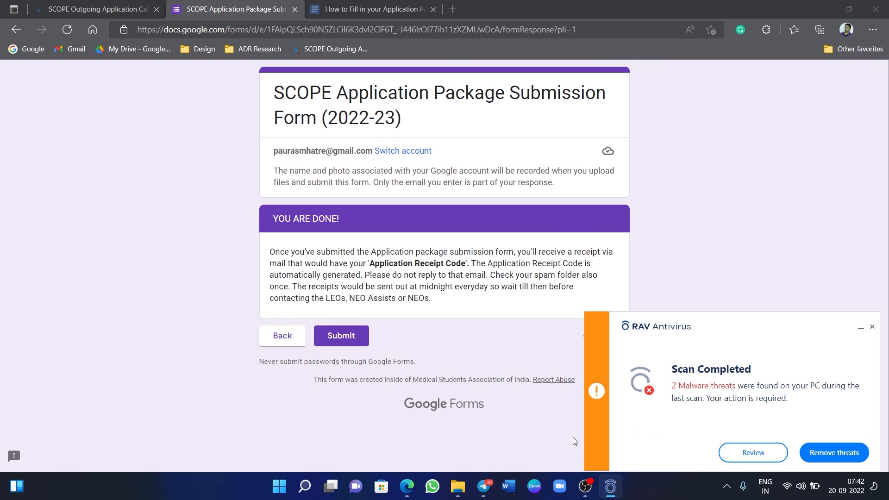
{"action": "left_click", "coordinate": [873, 329]}
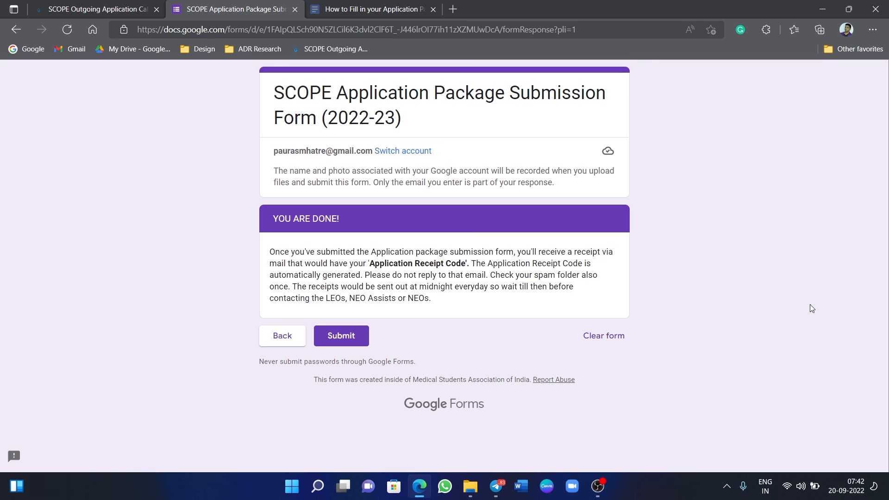
{"action": "left_click", "coordinate": [824, 9]}
{"action": "left_click", "coordinate": [820, 9]}
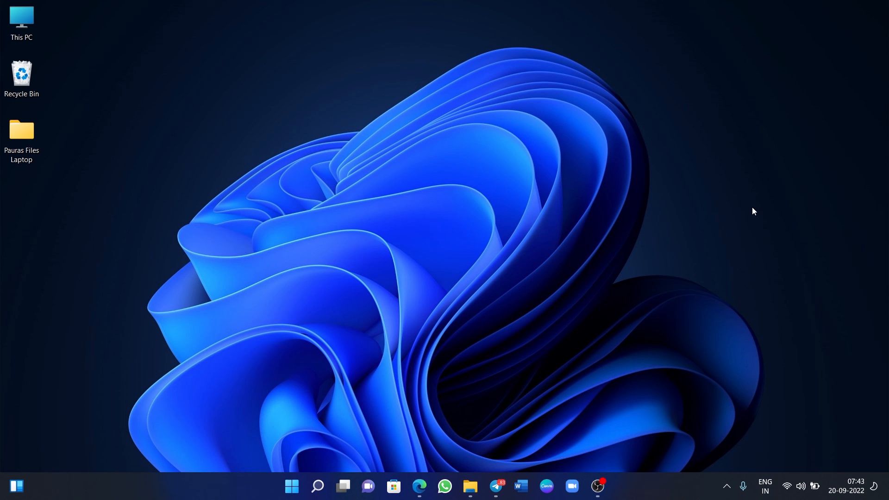
Restore the OBS Studio window from the taskbar, with its recording still running.
{"action": "left_click", "coordinate": [598, 486]}
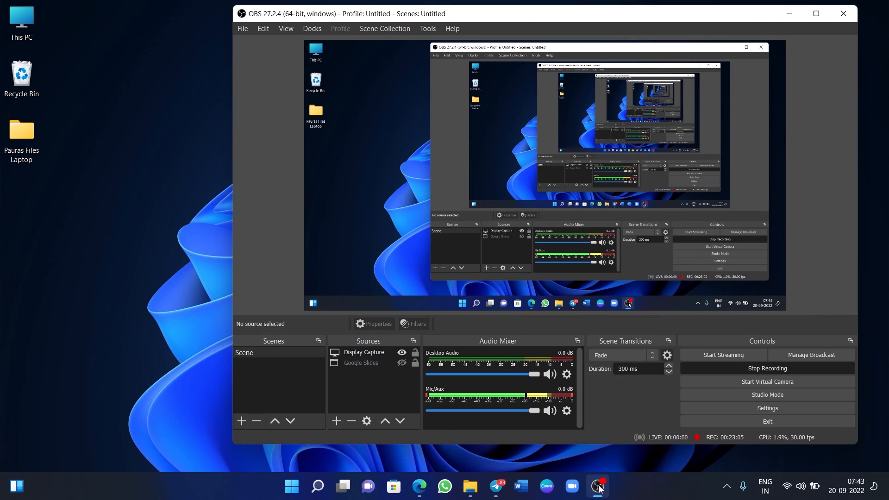